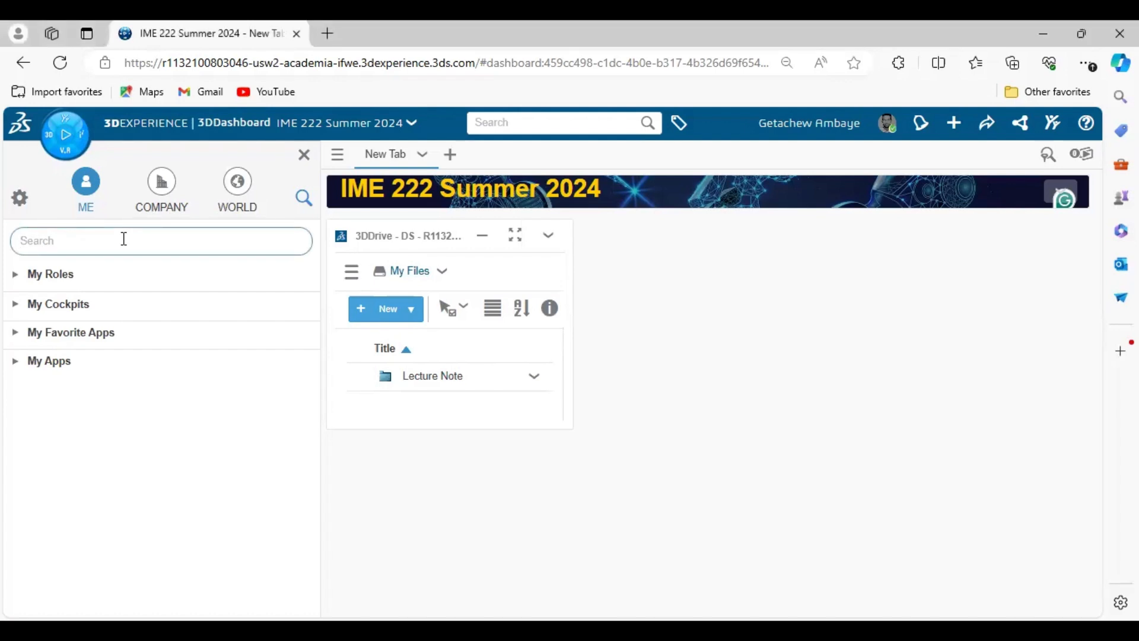
- Search the apps for Drafting and launch the CATIA Drafting app with a new drawing
text(Drafting)
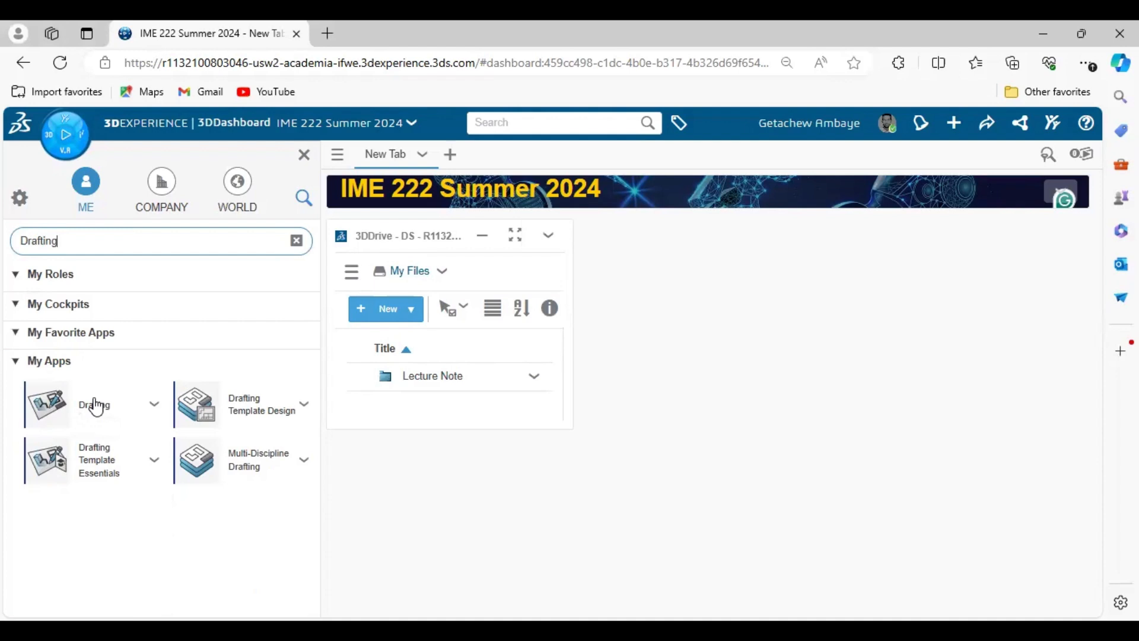
click(55, 417)
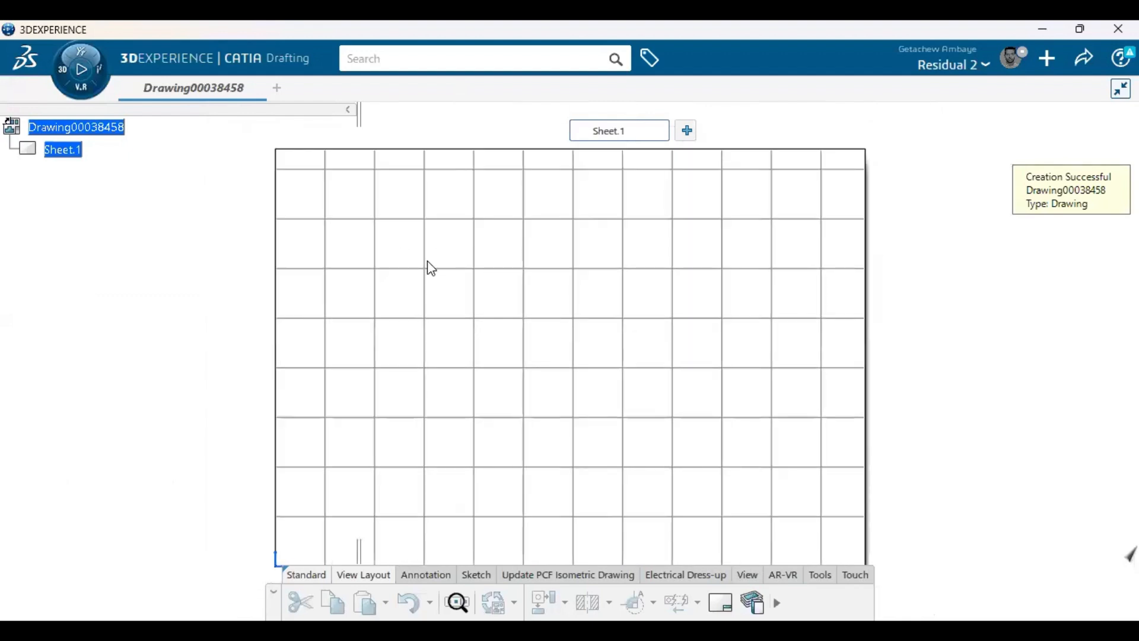
- Change the new drawing's title to Page Setup in its properties and apply it
right_click(100, 134)
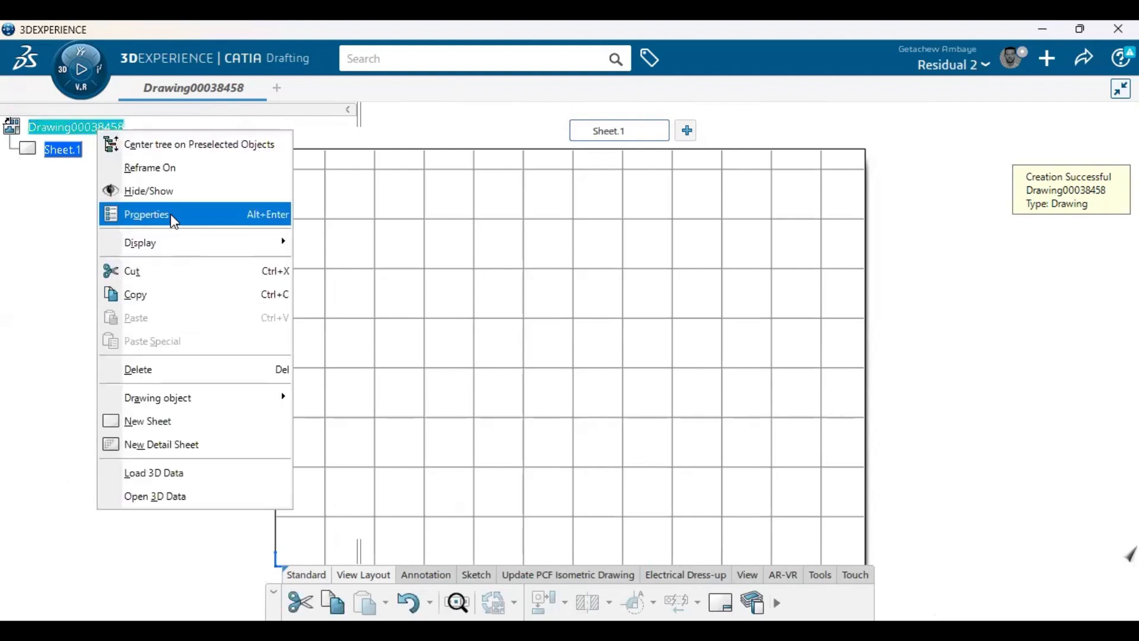
key(Escape)
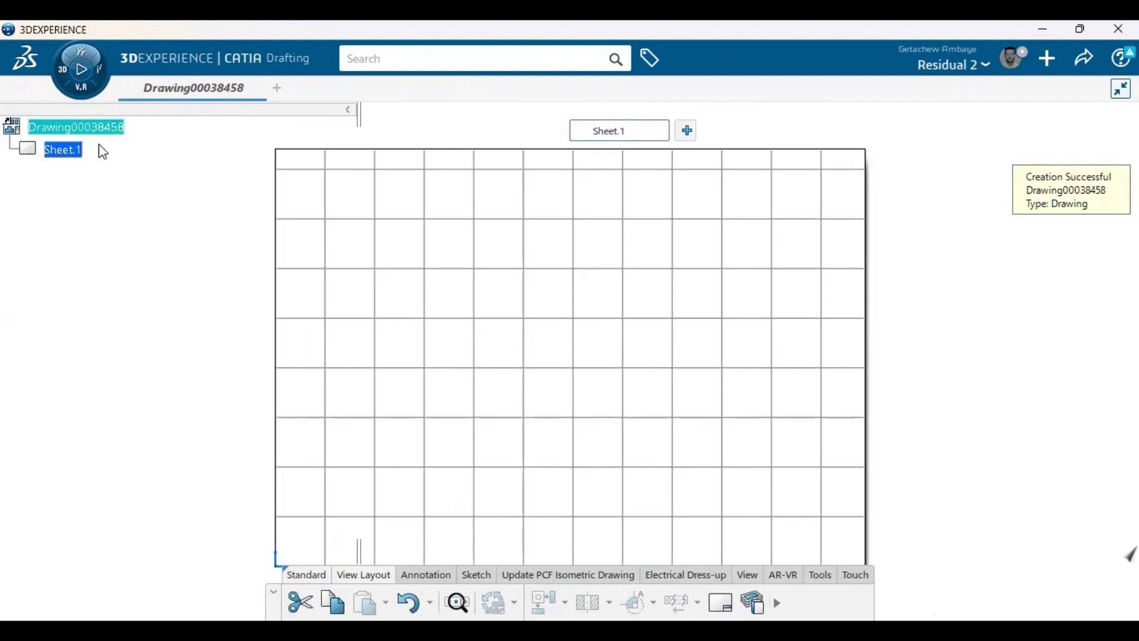
right_click(95, 129)
click(127, 213)
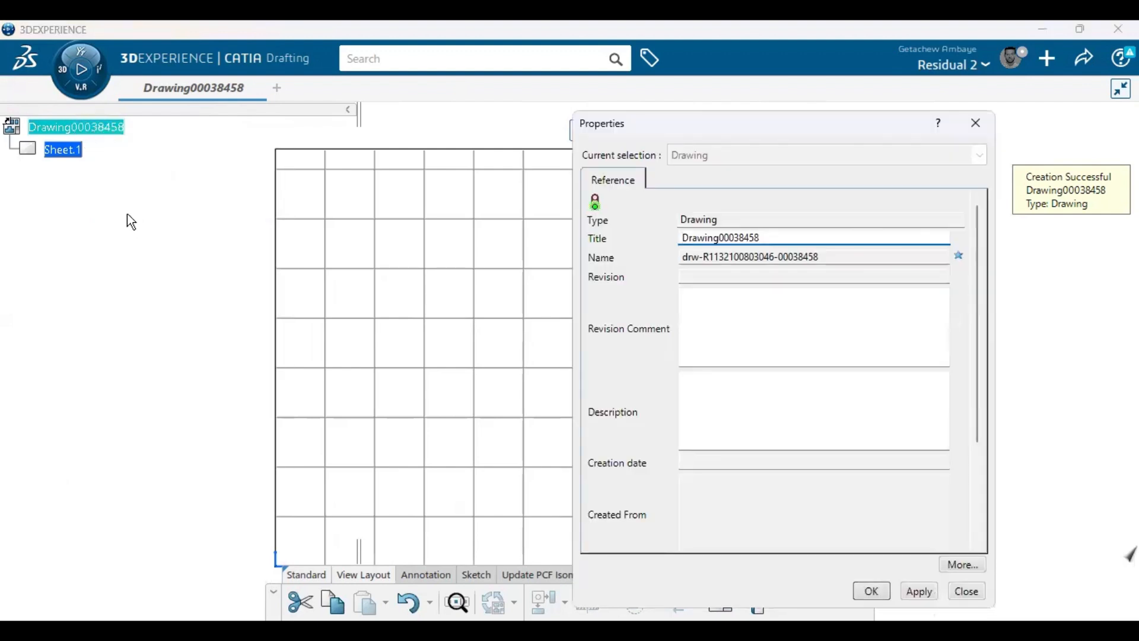
key(ctrl+a)
key(BackSpace)
text(Page Setup)
click(739, 319)
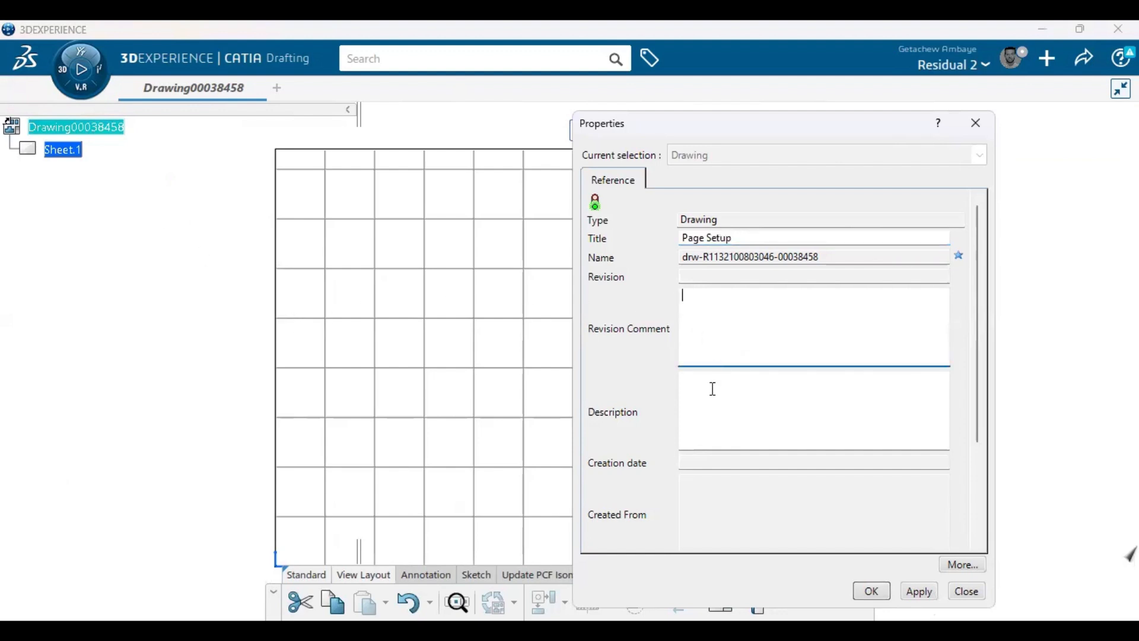
click(713, 389)
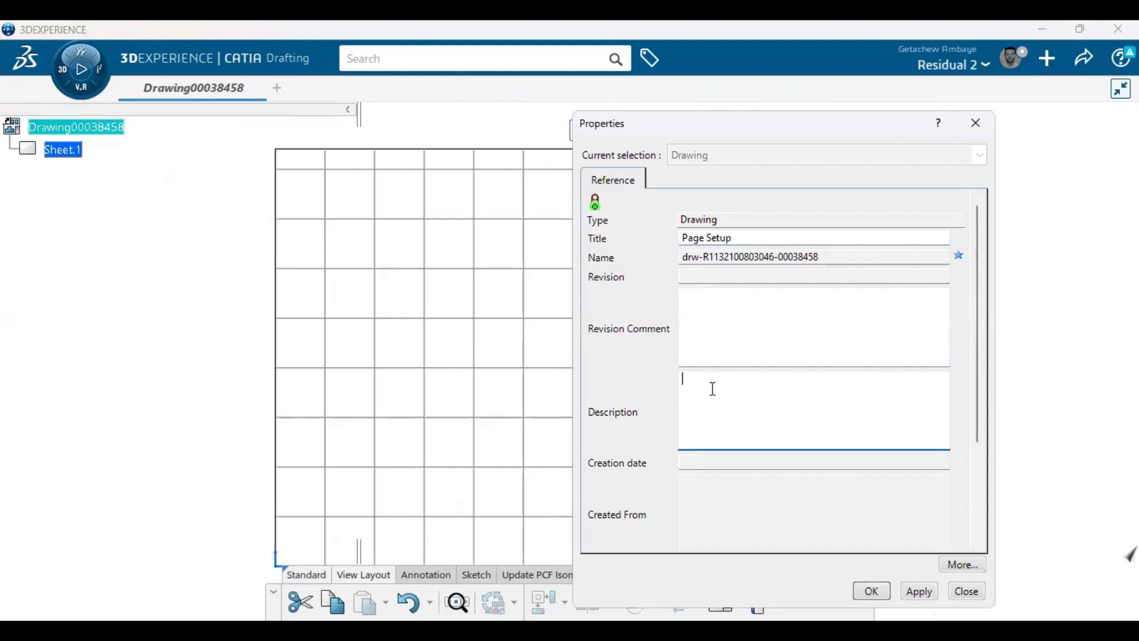
click(920, 591)
click(872, 588)
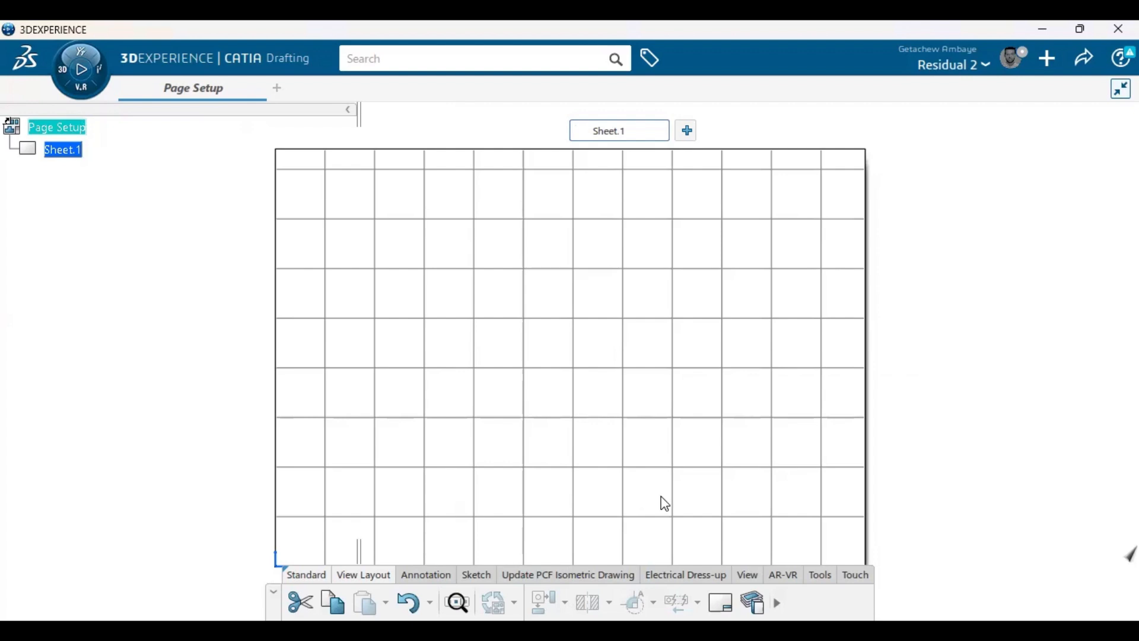
- Set the page layout to the ISO standard with the A3 ISO sheet style
click(722, 603)
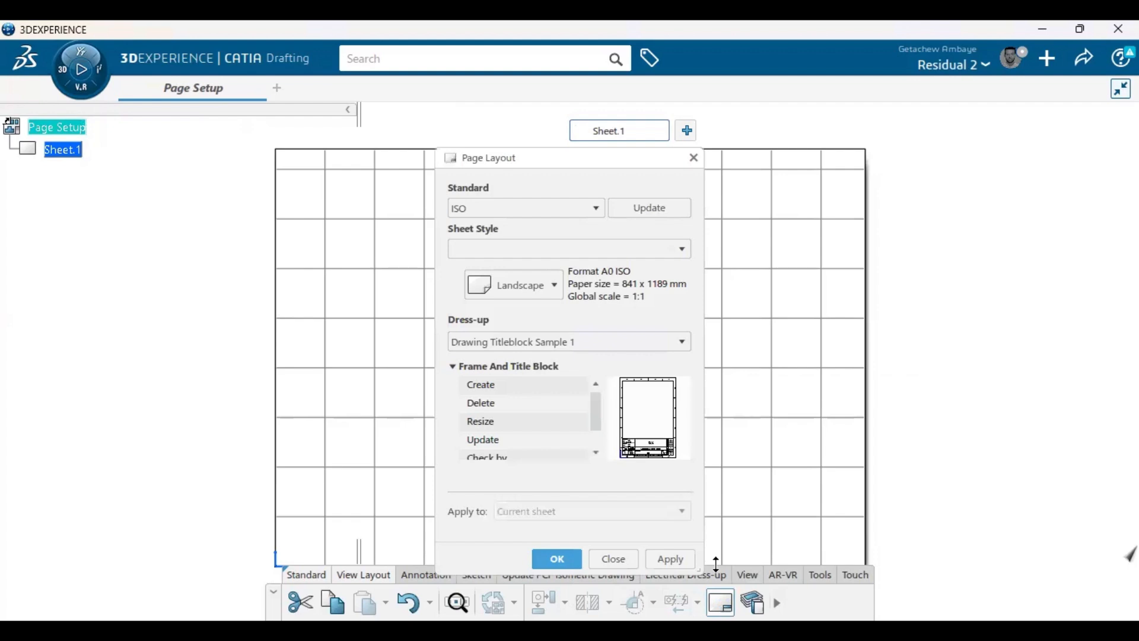
click(599, 209)
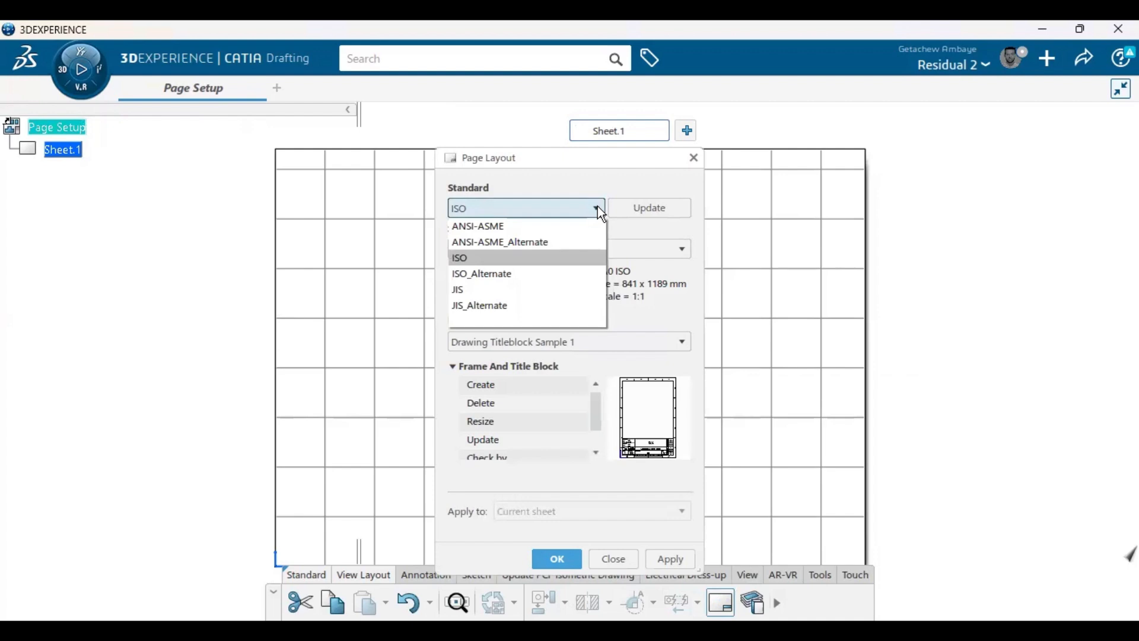
click(473, 259)
click(528, 248)
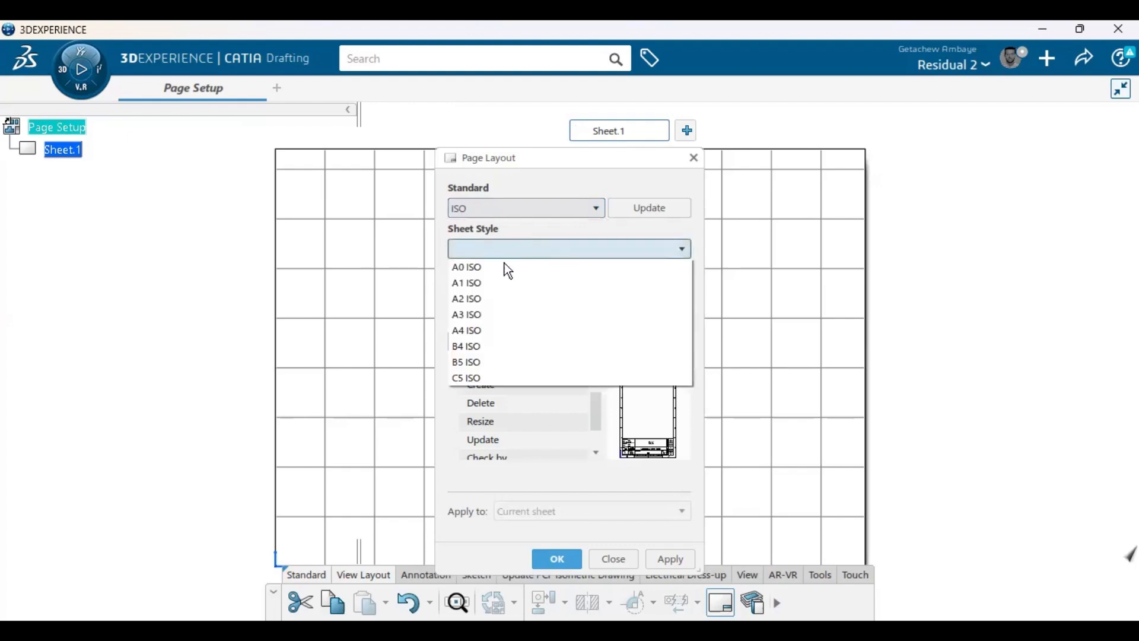
click(496, 315)
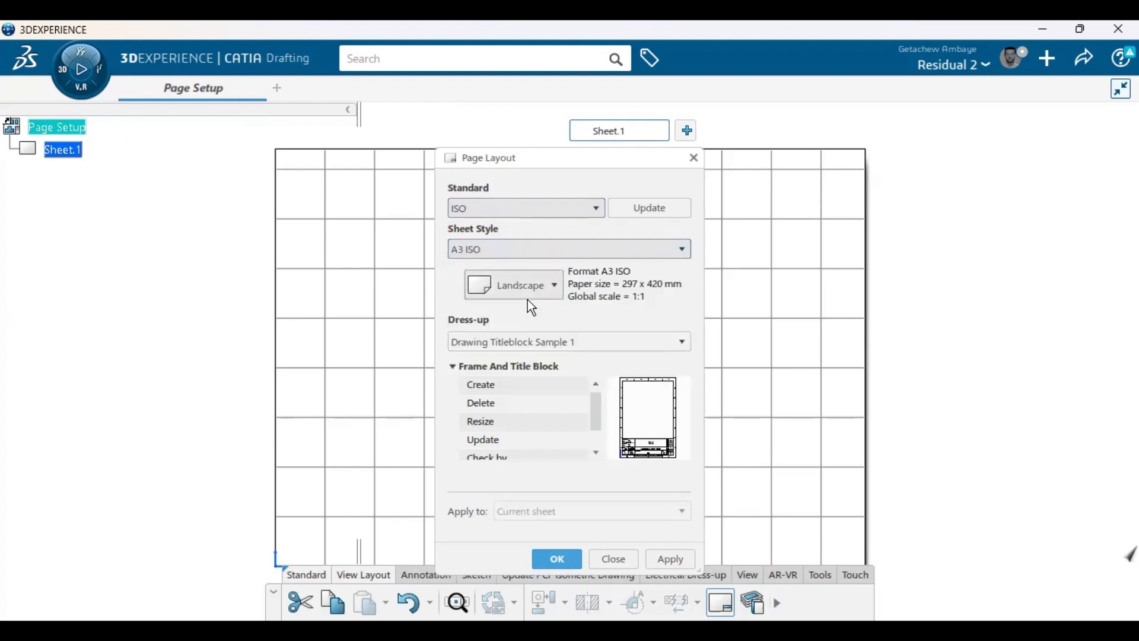
- Create a frame and title block on the sheet from the Drawing Titleblock Sample 1 dress-up
click(545, 343)
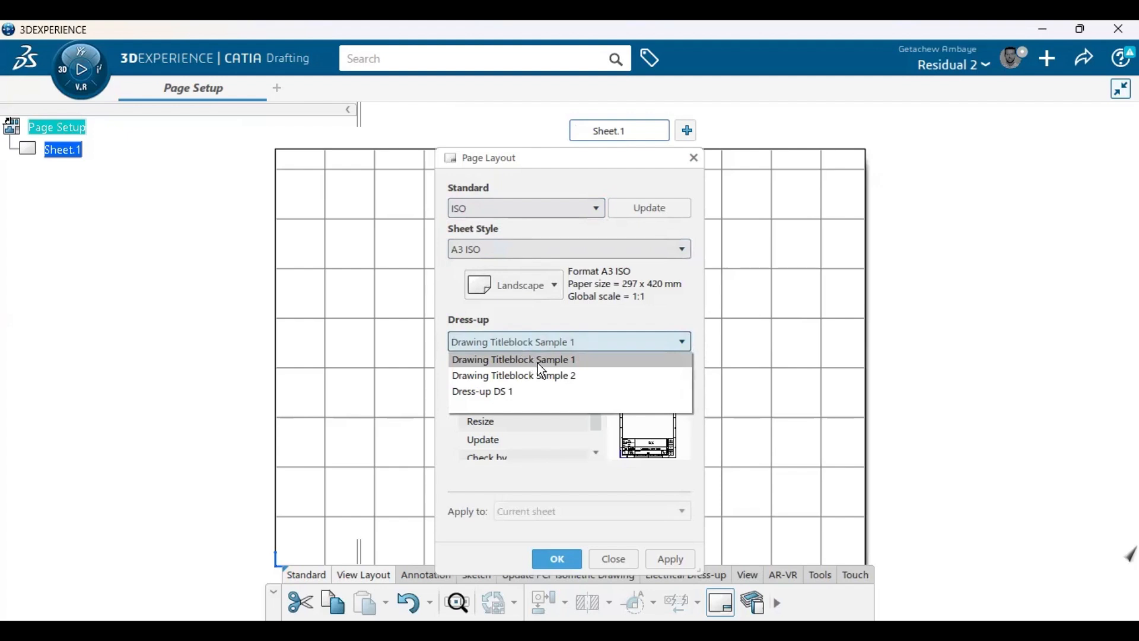
click(537, 364)
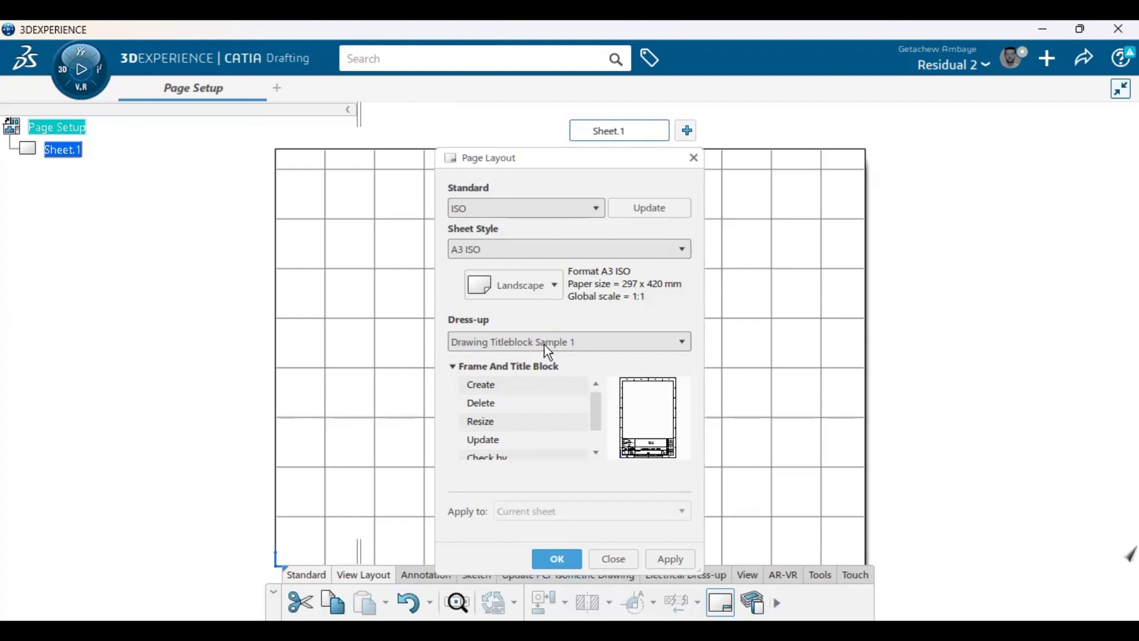
click(503, 382)
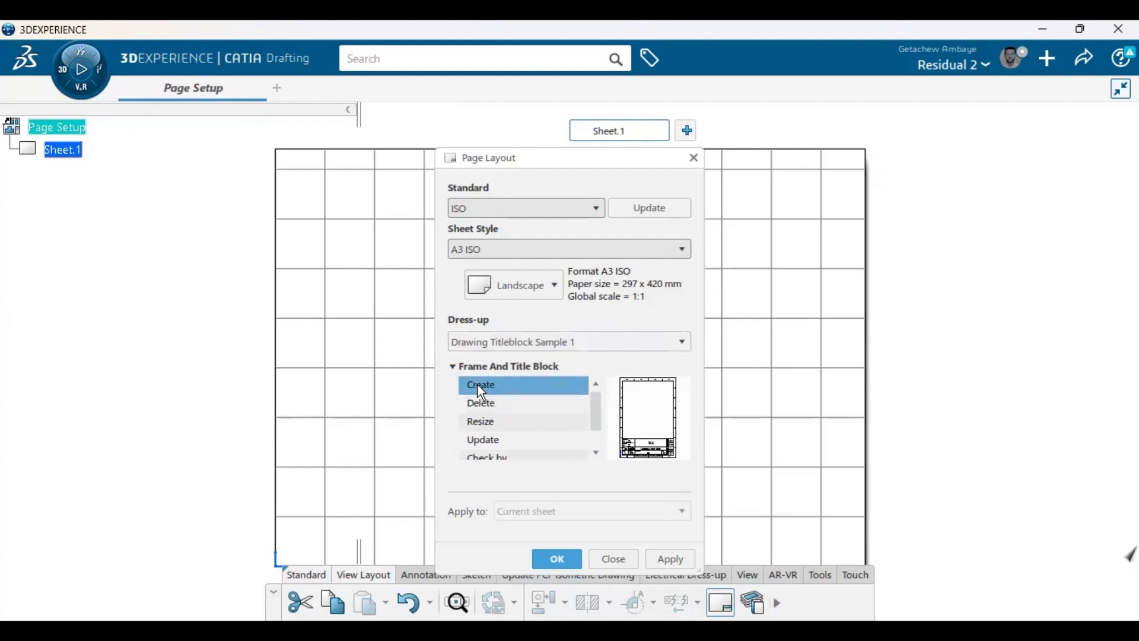
click(670, 561)
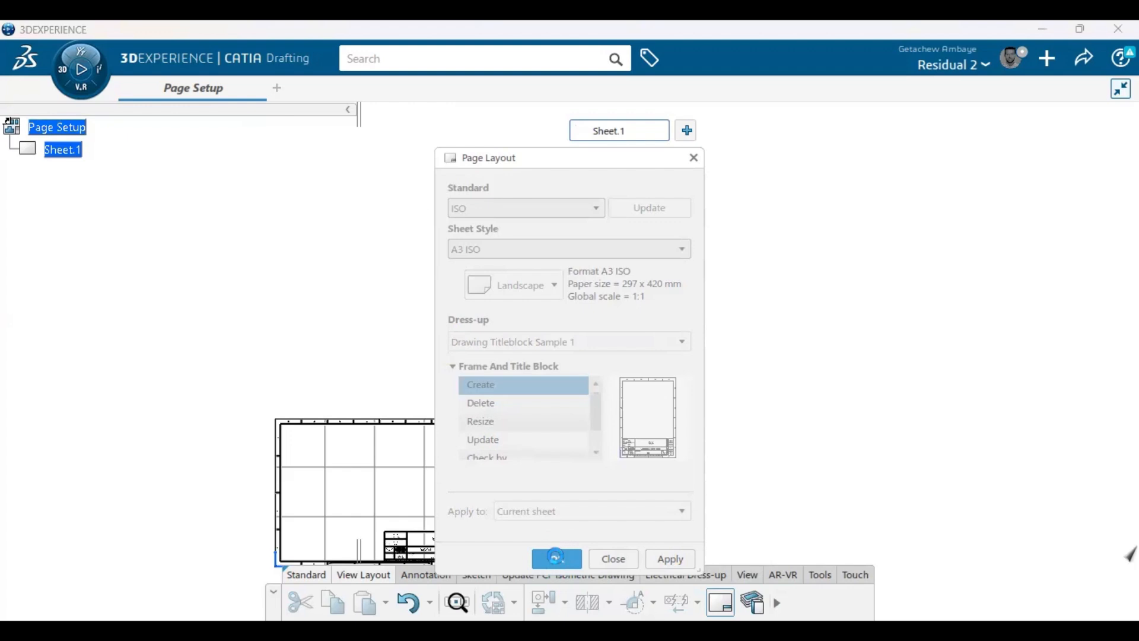
click(558, 561)
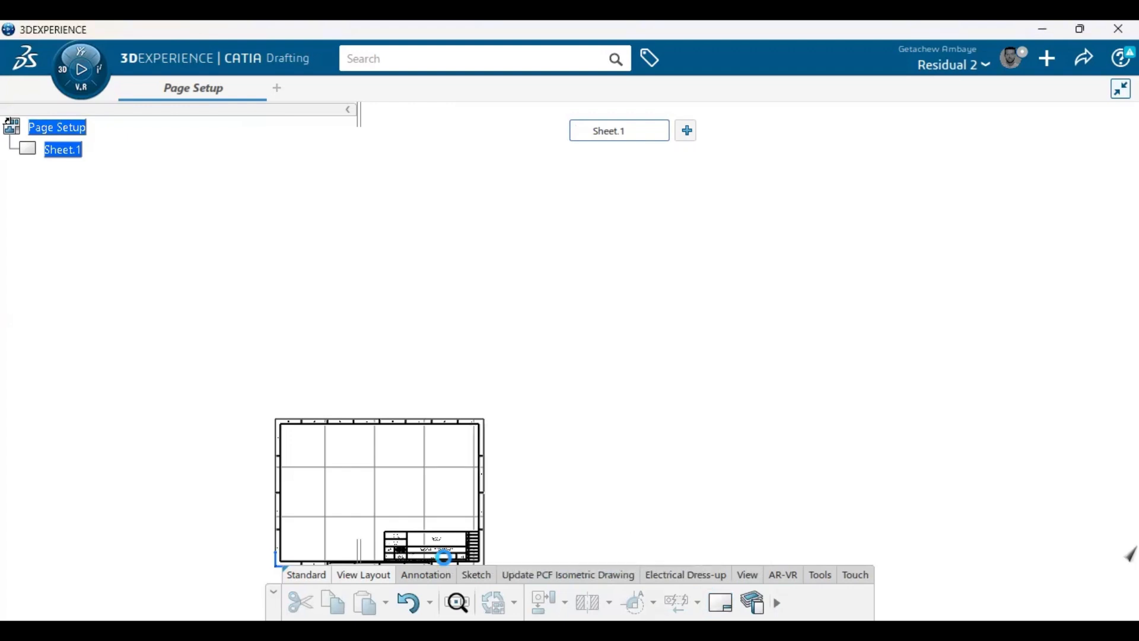
- Open the background of Sheet.1 for editing at its title block
mouse_move(647, 314)
middle_down()
mouse_move(781, 87)
mouse_move(532, 345)
mouse_move(814, 112)
middle_up()
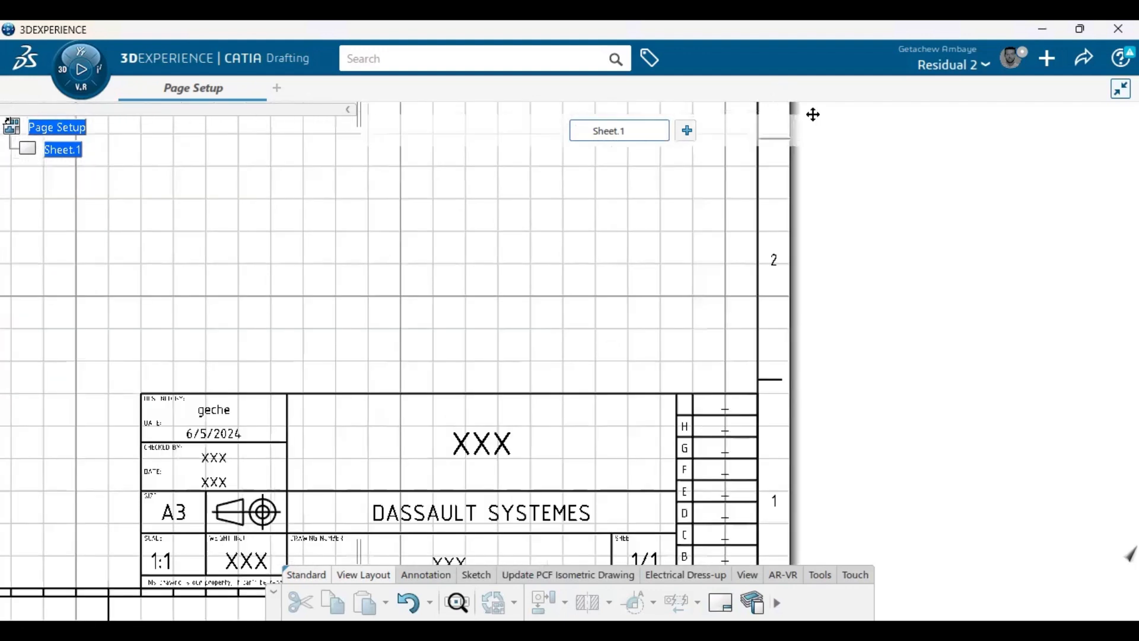
middle_drag(692, 197, 659, 197)
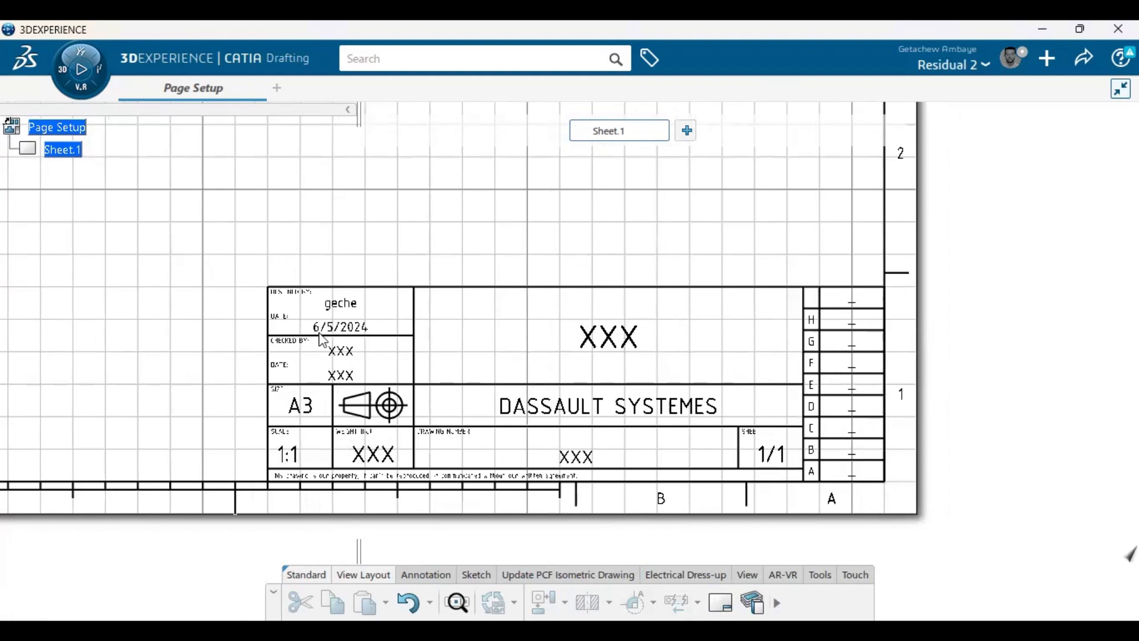
right_click(65, 152)
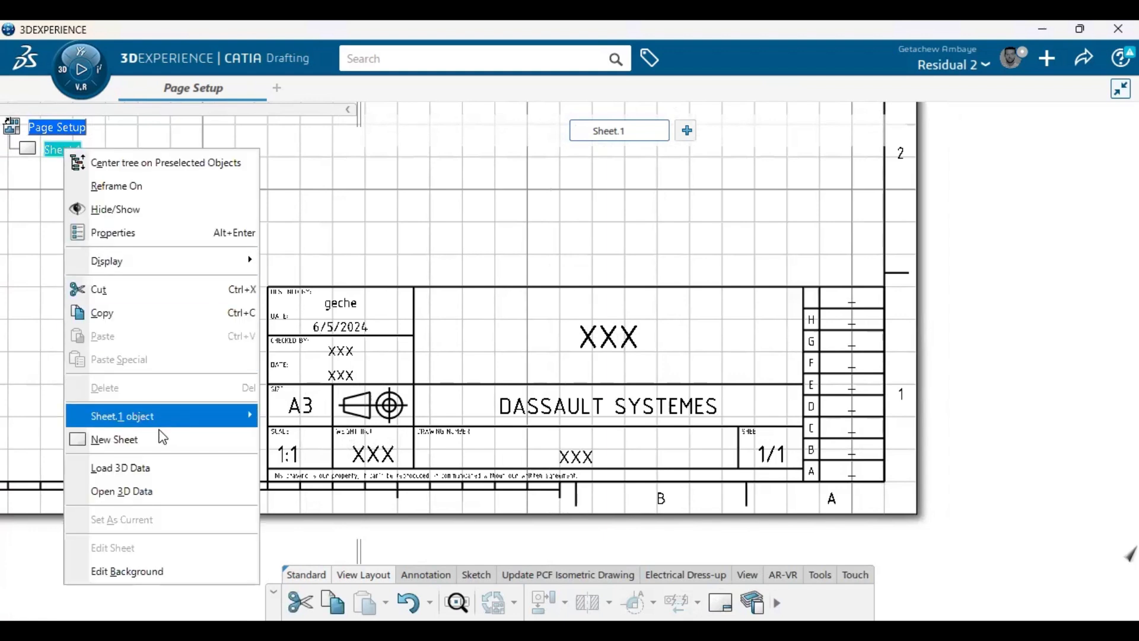
click(128, 571)
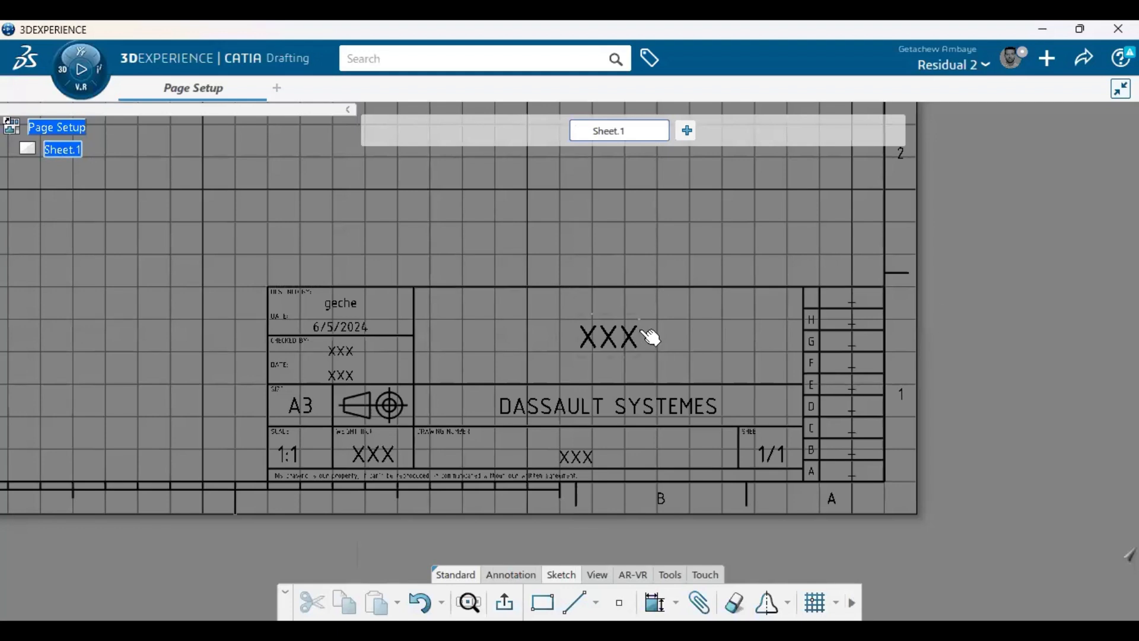
- Replace the large title placeholder above the company name in the title block with Shaft
click(623, 349)
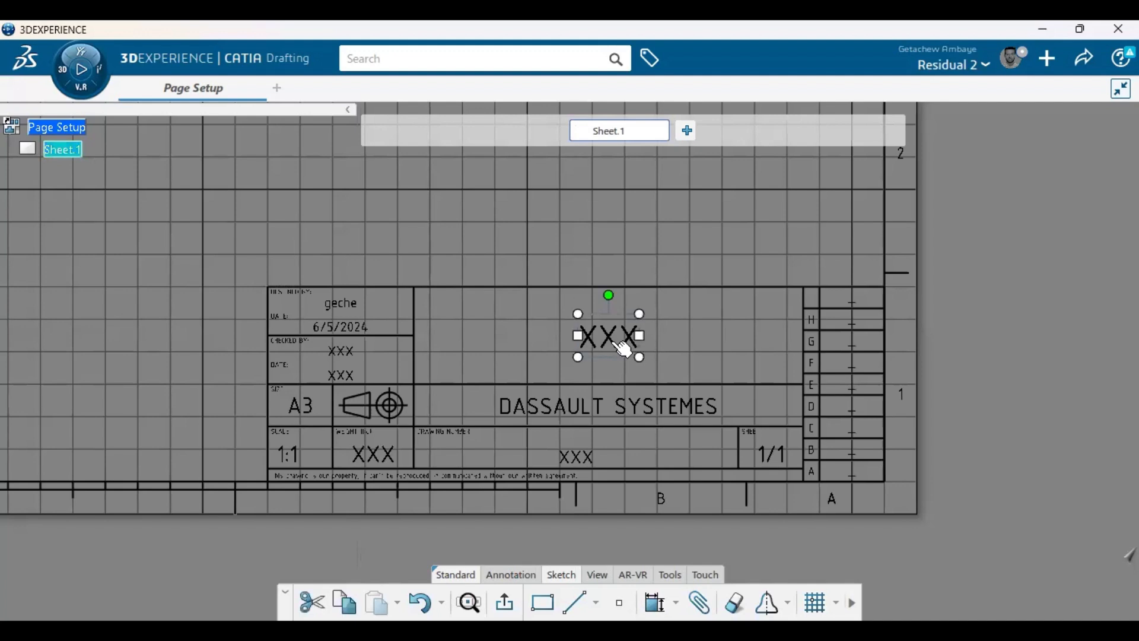
double_click(613, 343)
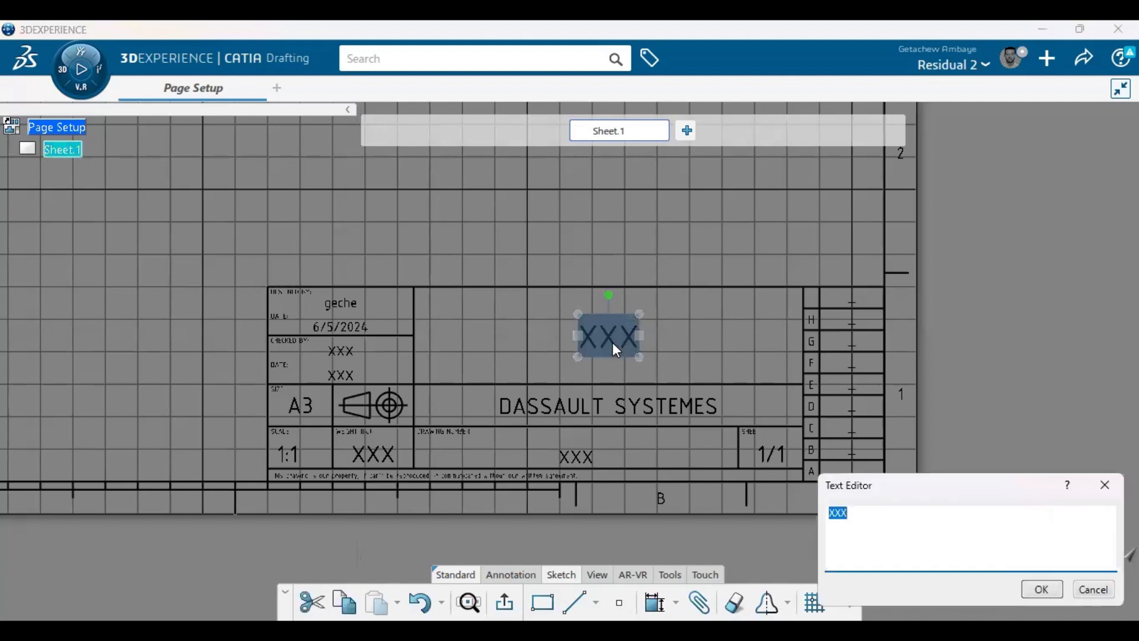
text(Shaft)
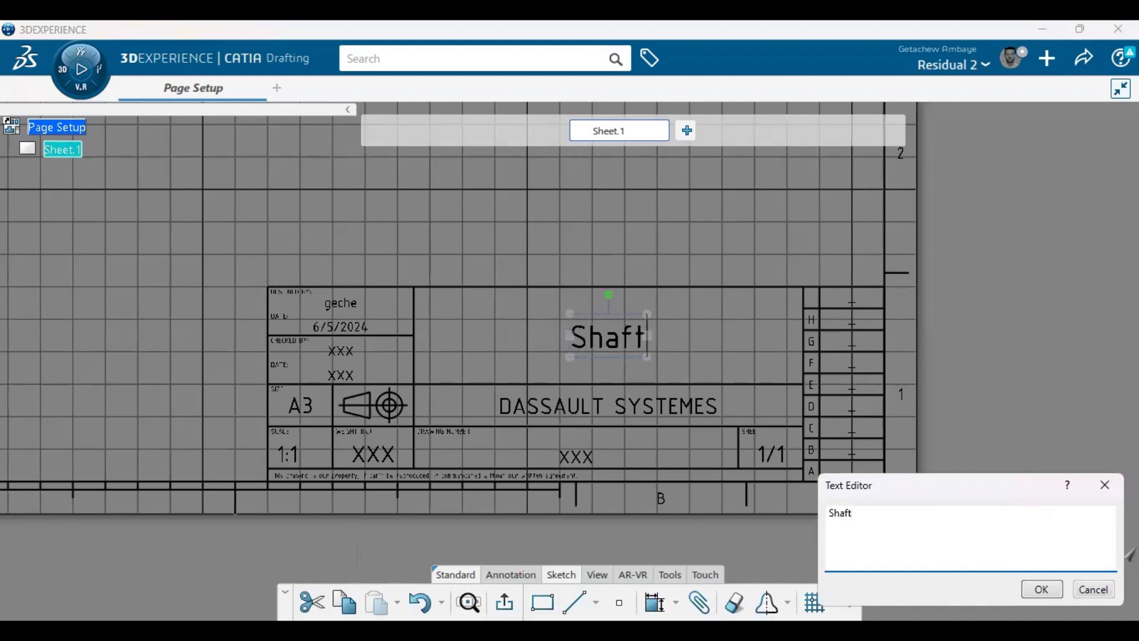
key(BackSpace)
key(BackSpace)
key(BackSpace)
key(BackSpace)
key(BackSpace)
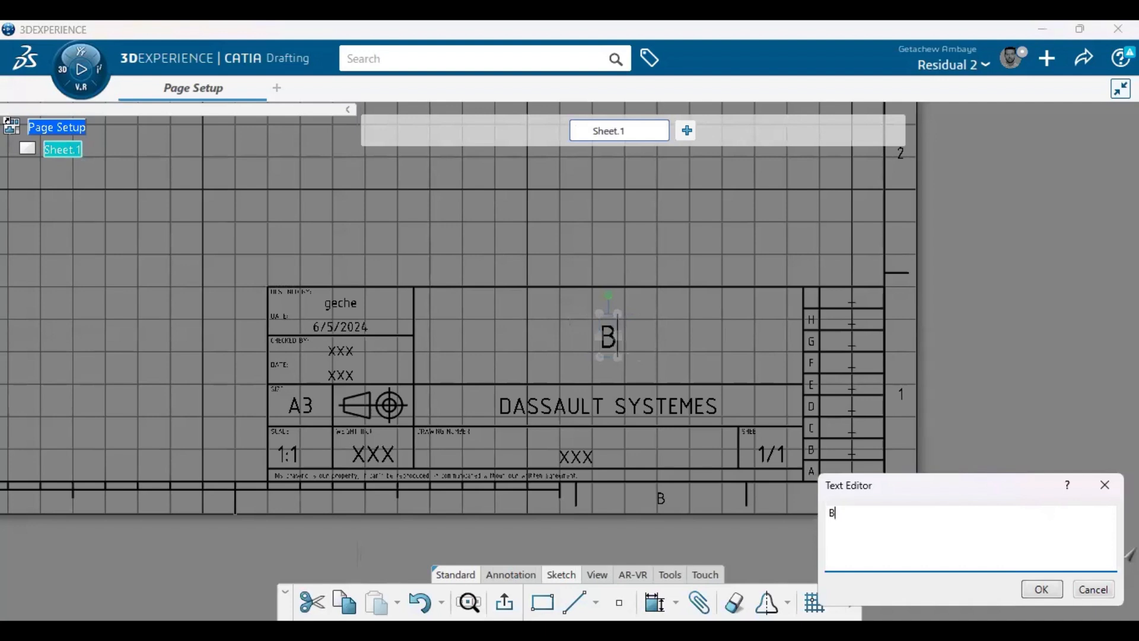
key(BackSpace)
text(NUT)
key(BackSpace)
text(u)
key(BackSpace)
key(BackSpace)
text(Shaft)
click(1042, 590)
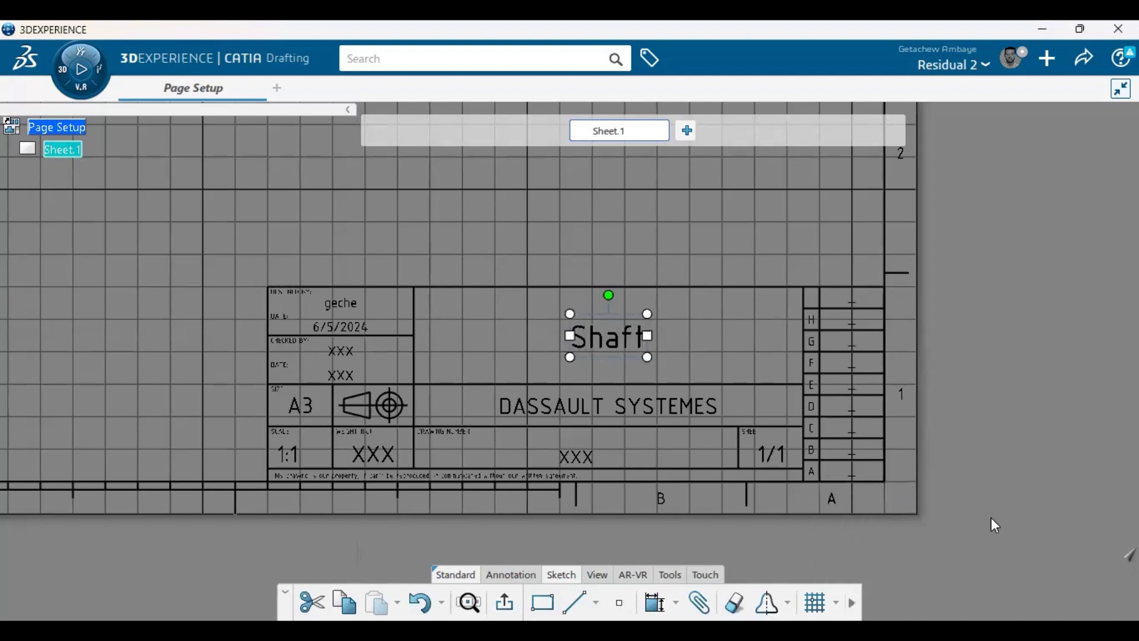
- Change the title block's company name to WSU and its drawing number to 1
double_click(581, 417)
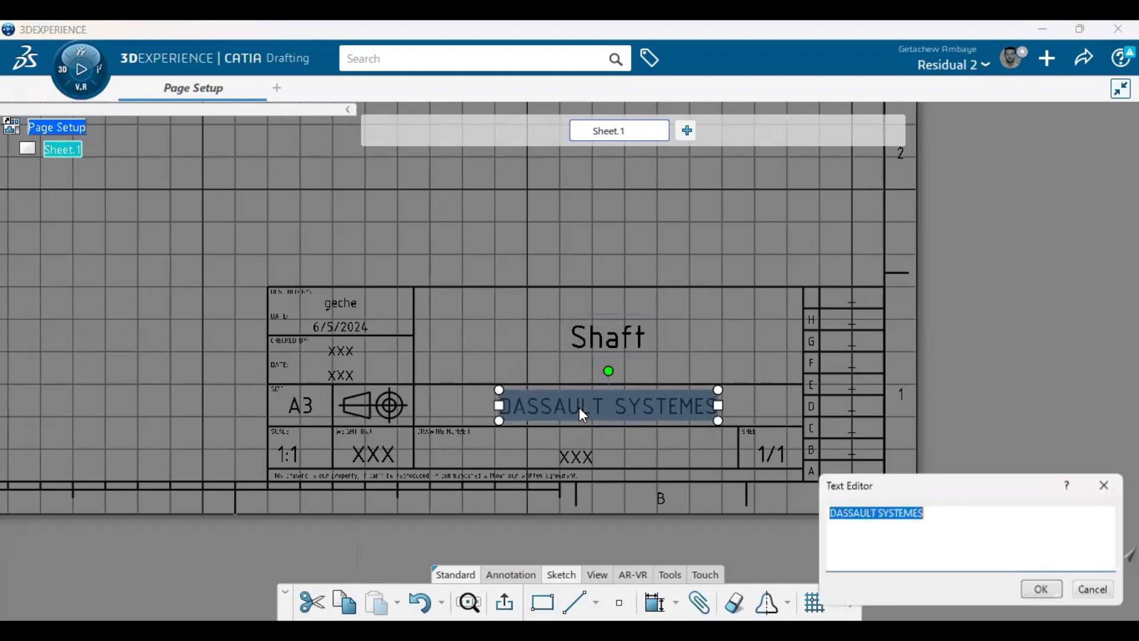
text(WSU)
click(562, 425)
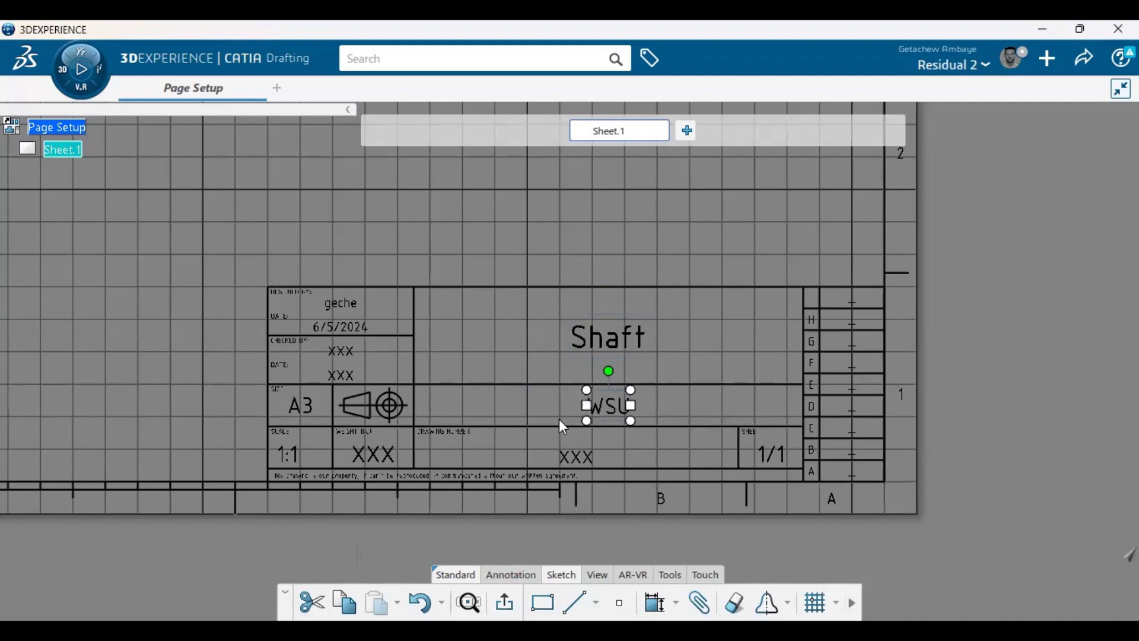
double_click(580, 466)
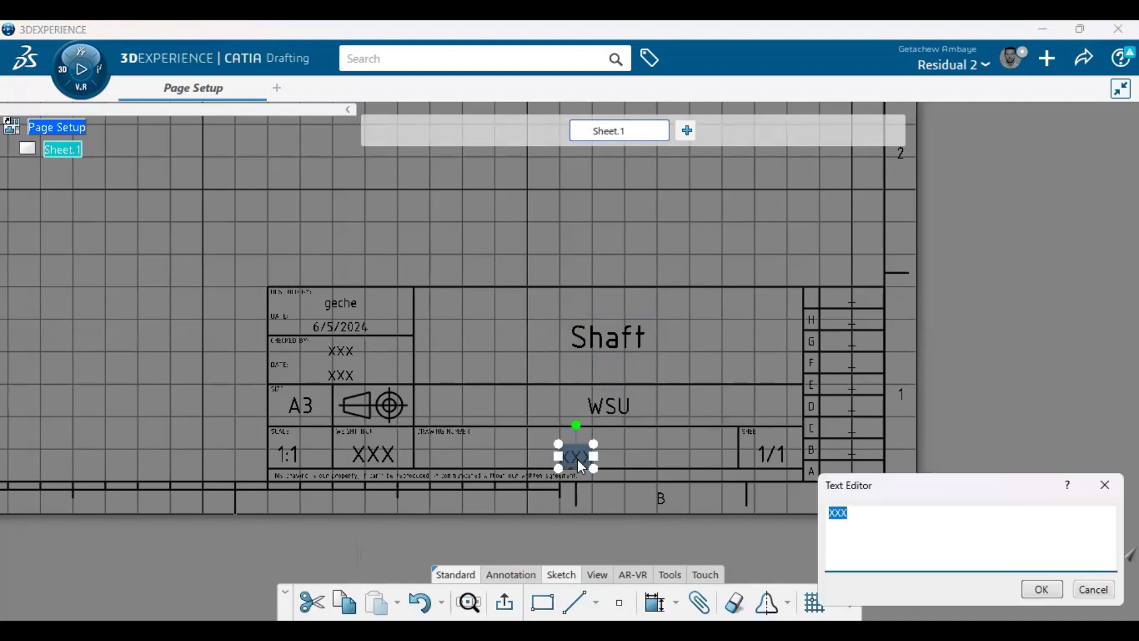
text(1)
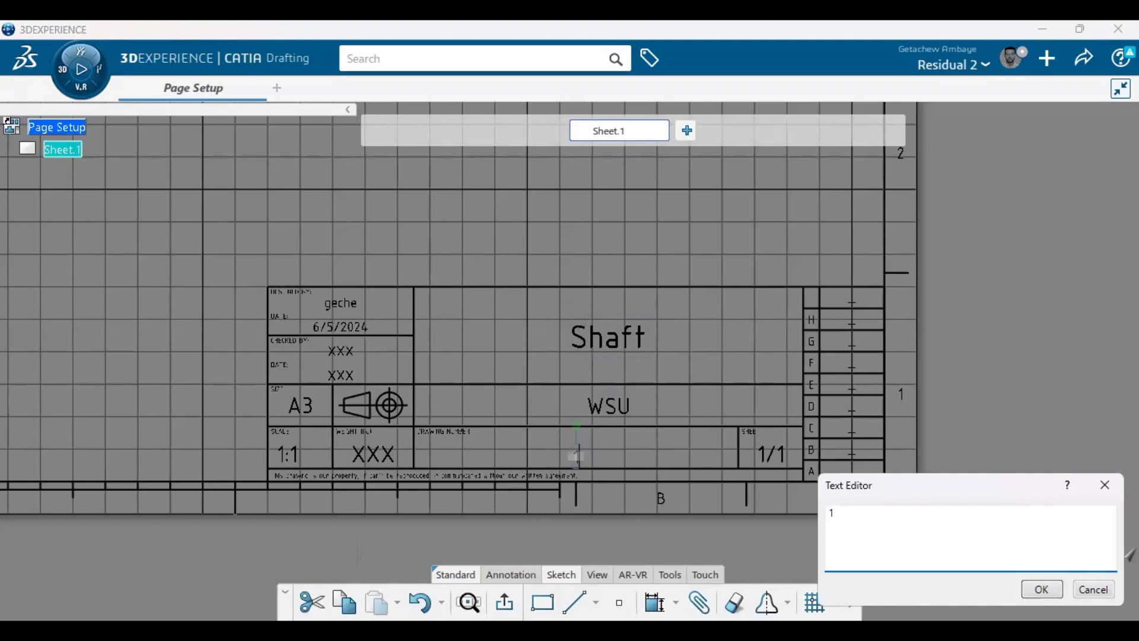
click(576, 456)
- Change the sheet number in the title block to 1/3
click(767, 462)
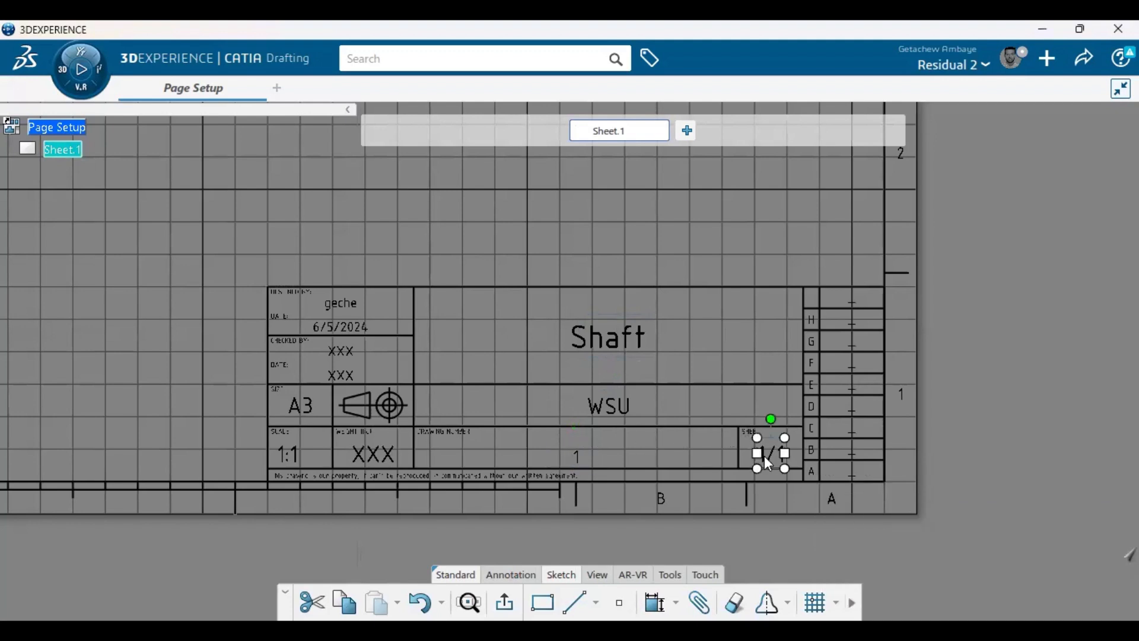
drag(776, 456, 773, 455)
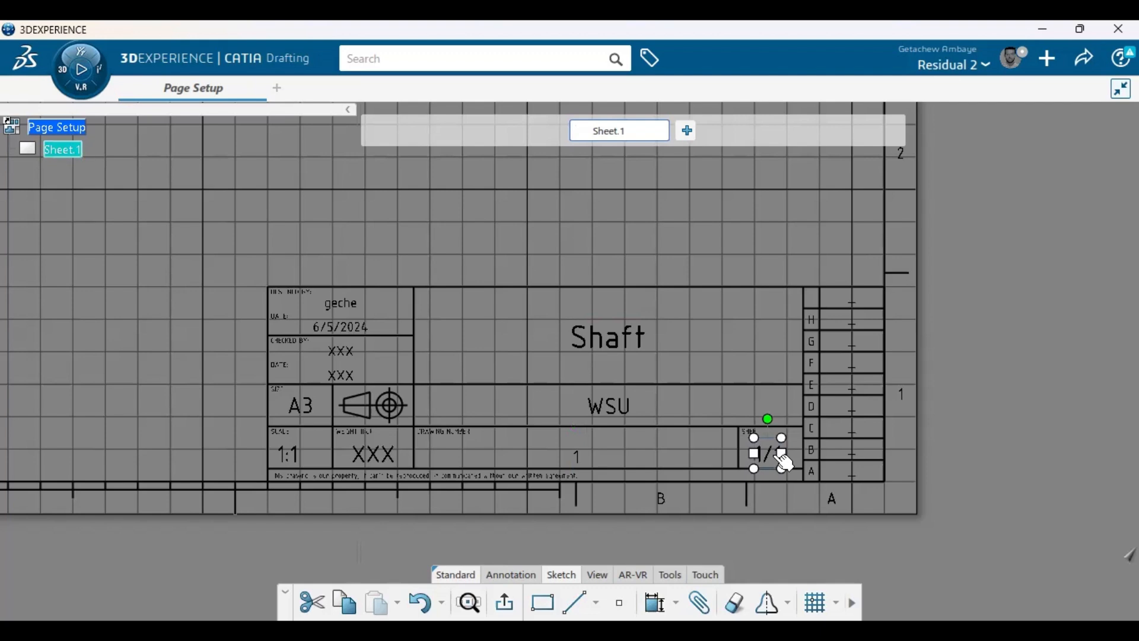
double_click(774, 456)
key(End)
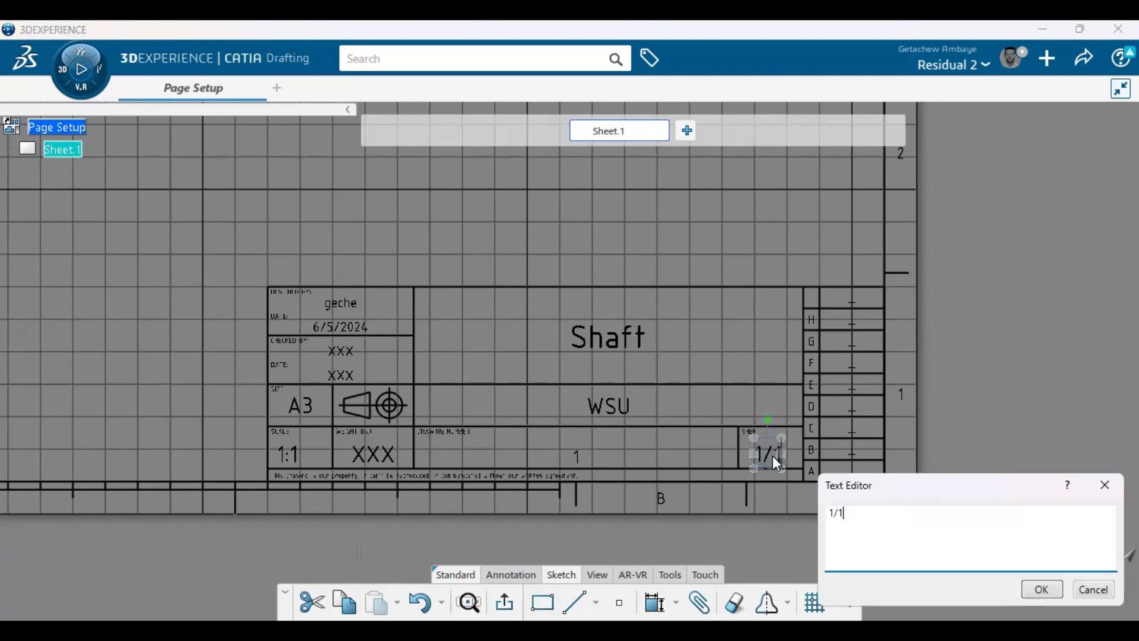
key(BackSpace)
text(3)
click(595, 430)
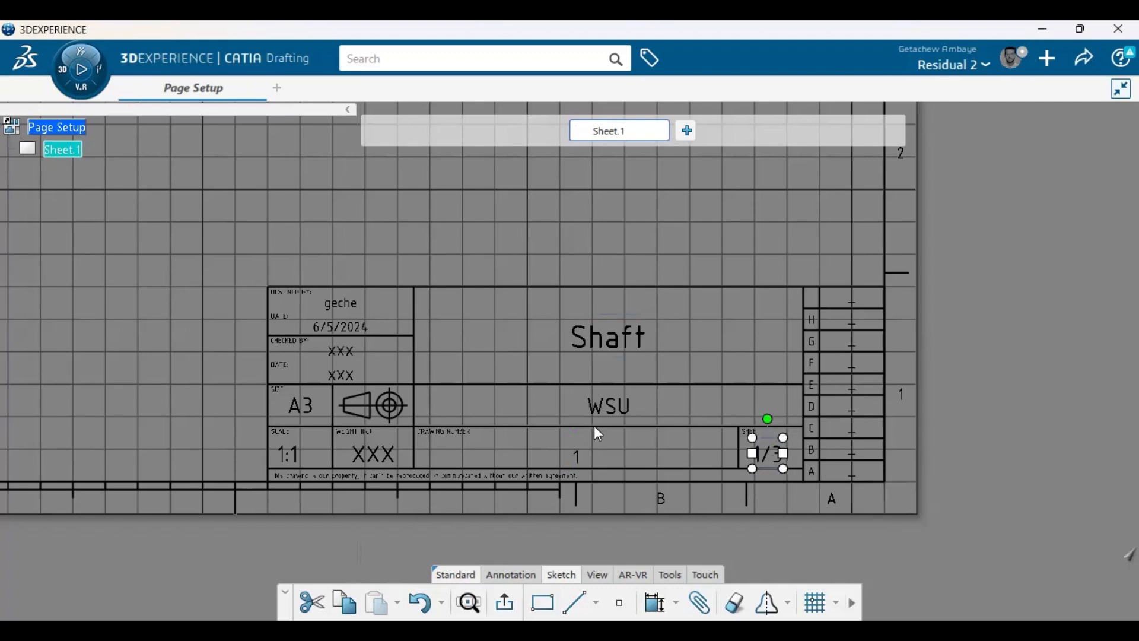
click(379, 459)
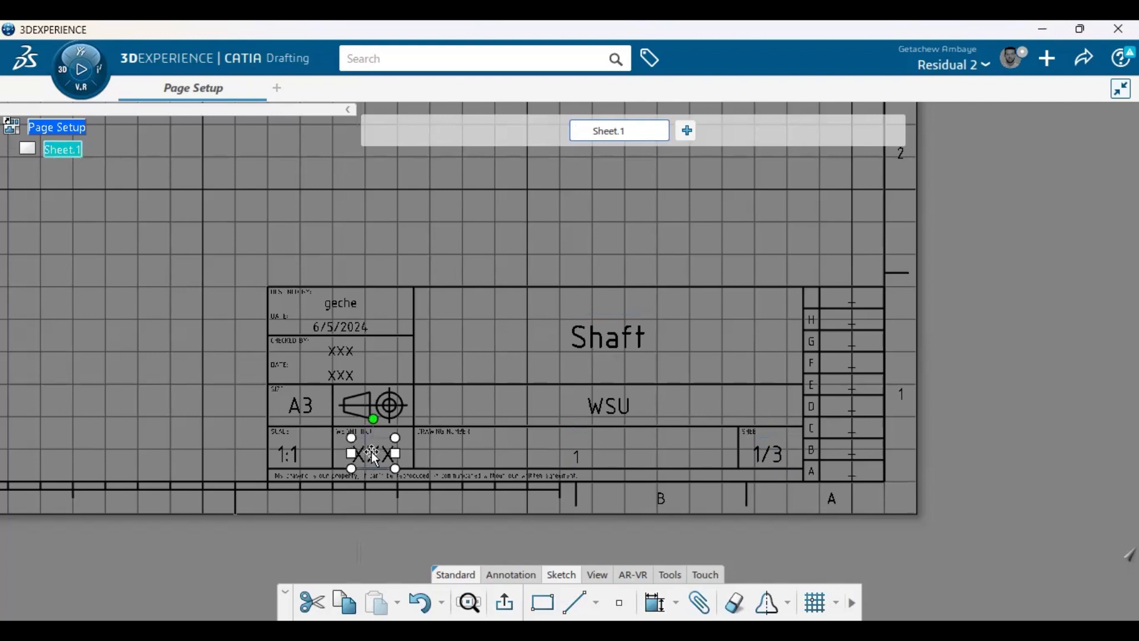
click(291, 454)
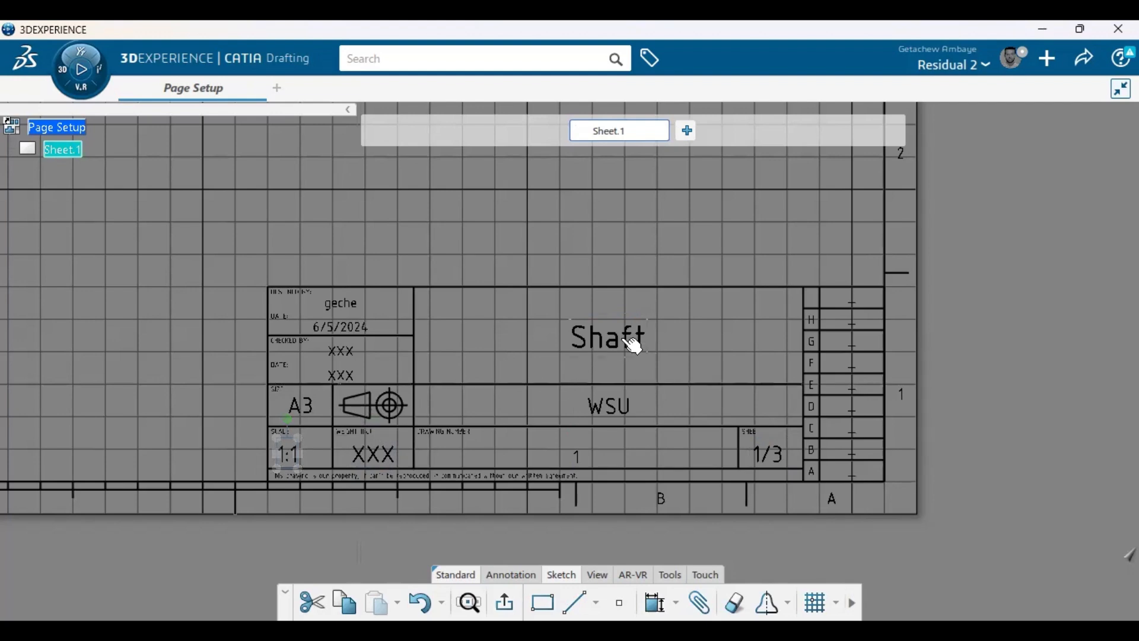
click(342, 306)
double_click(349, 307)
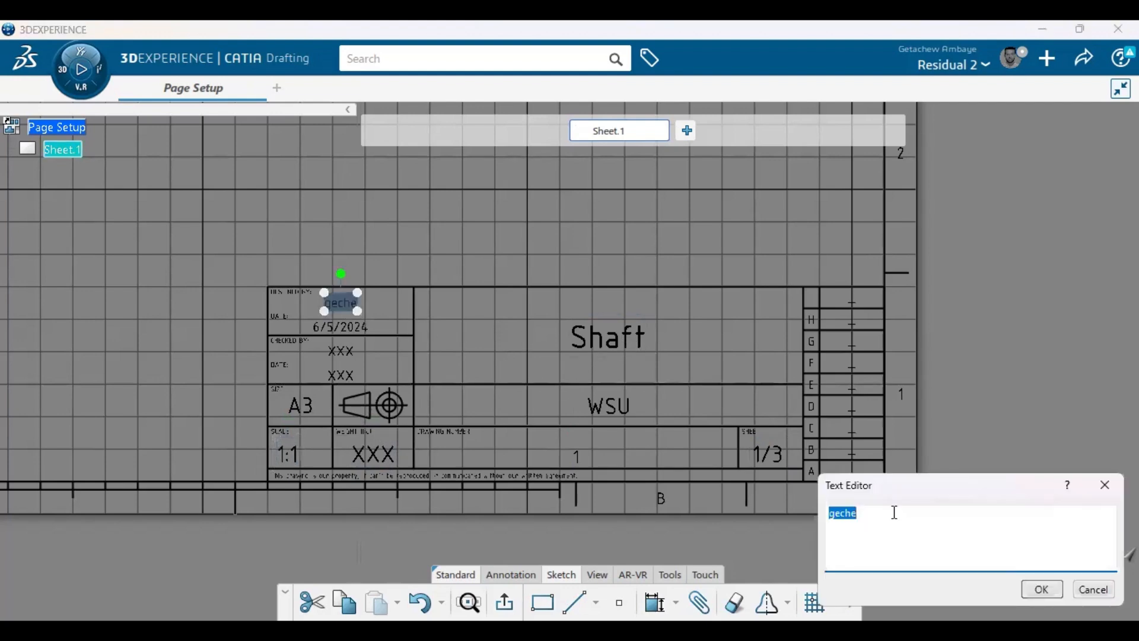
click(1105, 485)
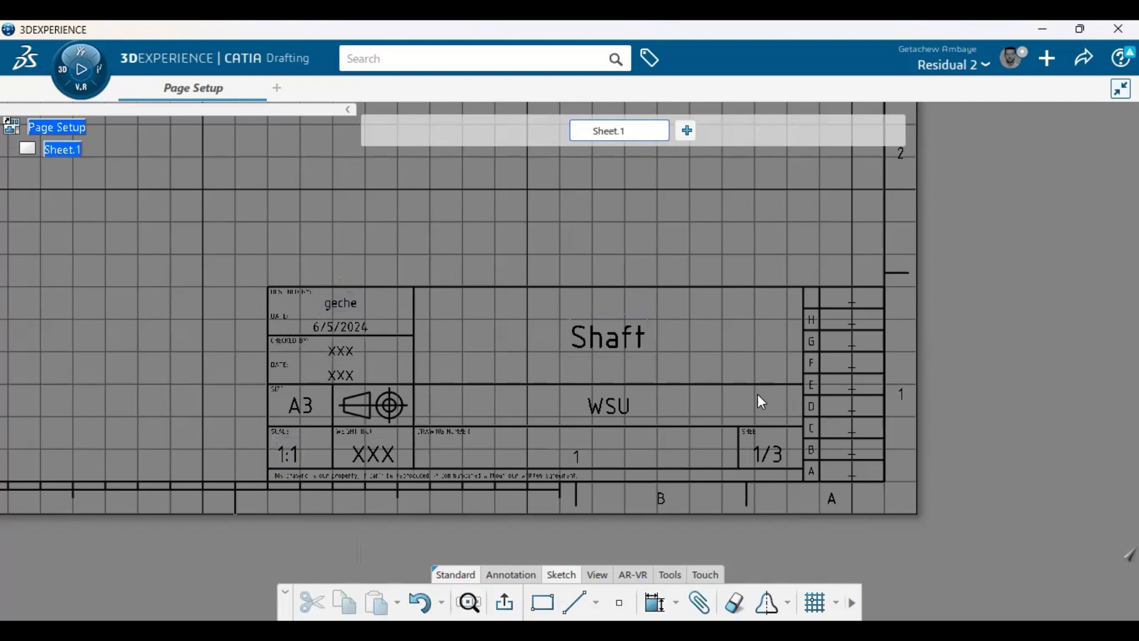
- Exit the background of Sheet.1, return to its working views and check the filled-in title block up close
scroll(757, 394, down, 6)
ctrl+scroll(757, 394, down, 1)
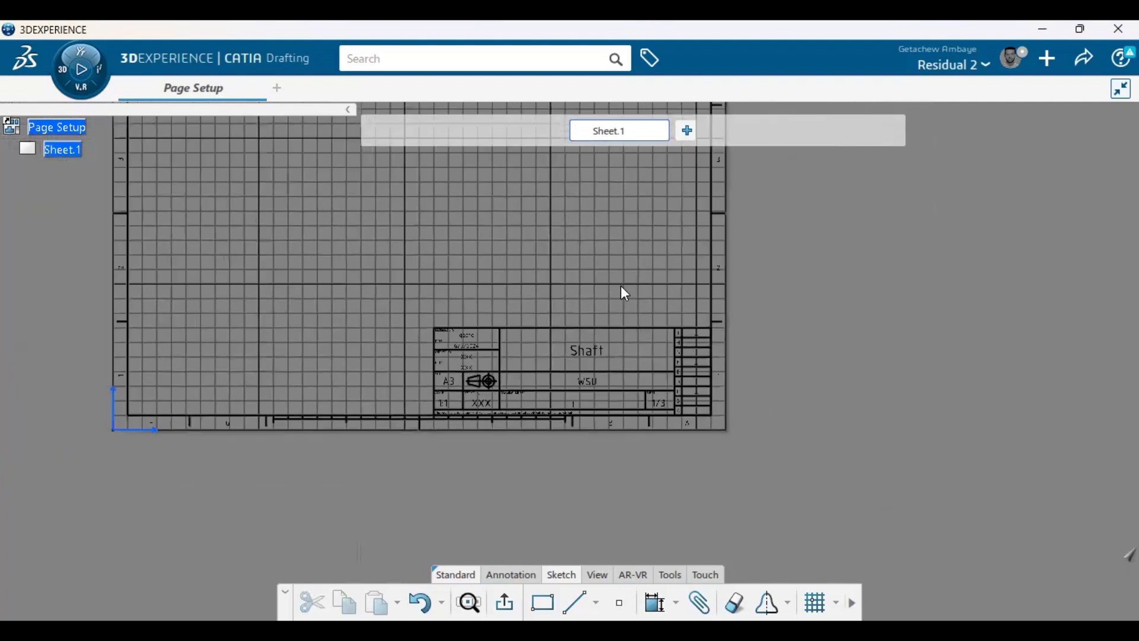
scroll(621, 286, up, 4)
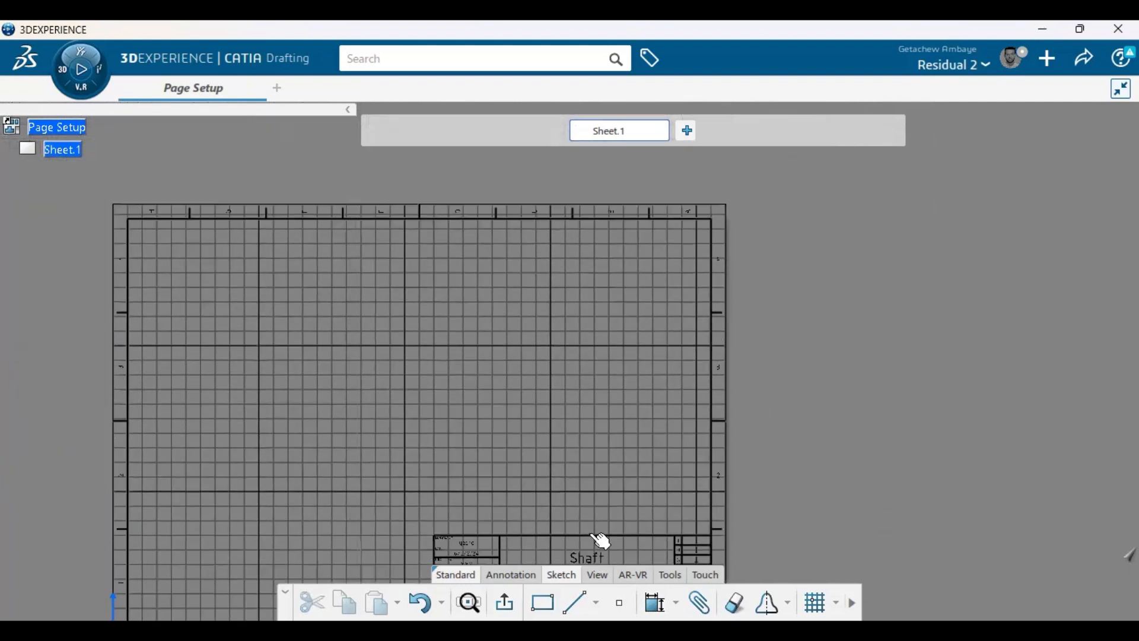
click(506, 604)
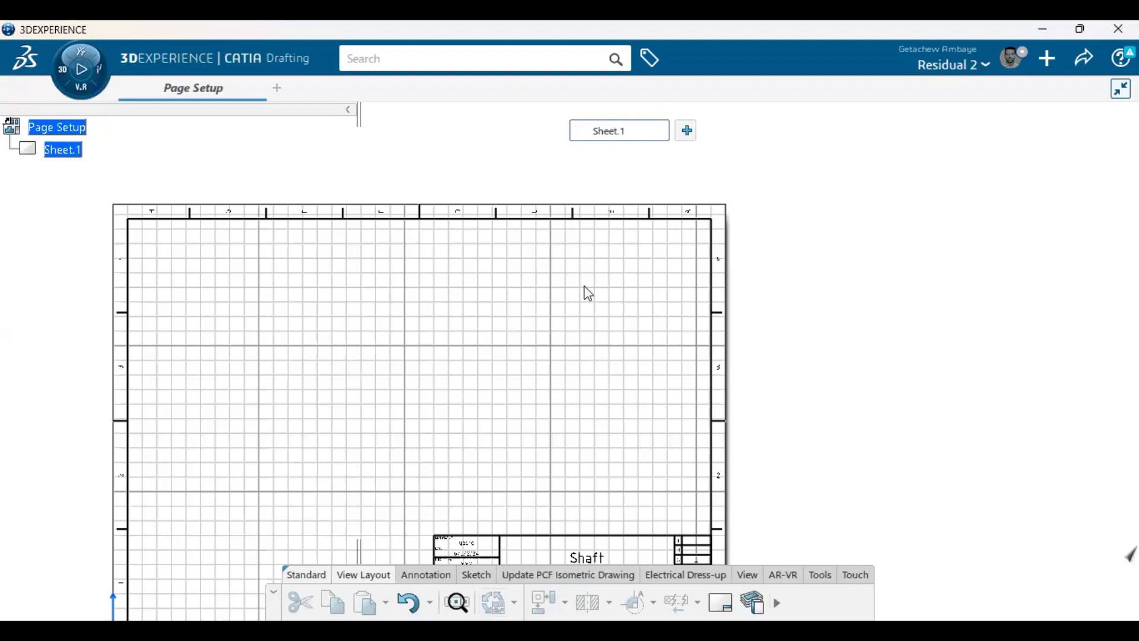
click(749, 575)
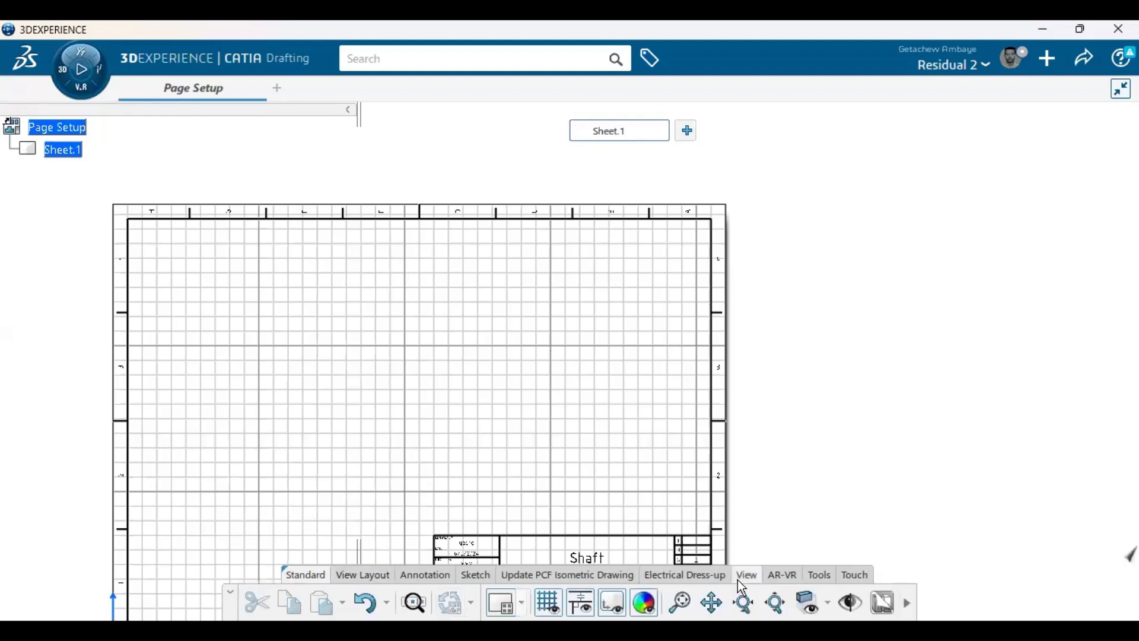
click(677, 604)
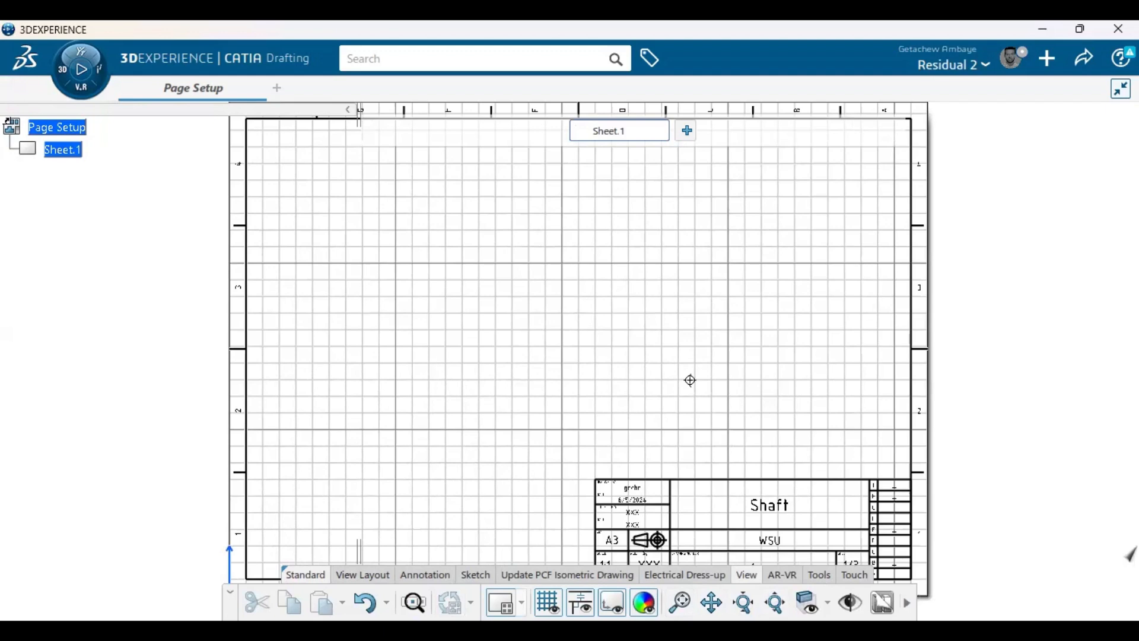
middle_drag(689, 380, 623, 242)
scroll(746, 410, up, 5)
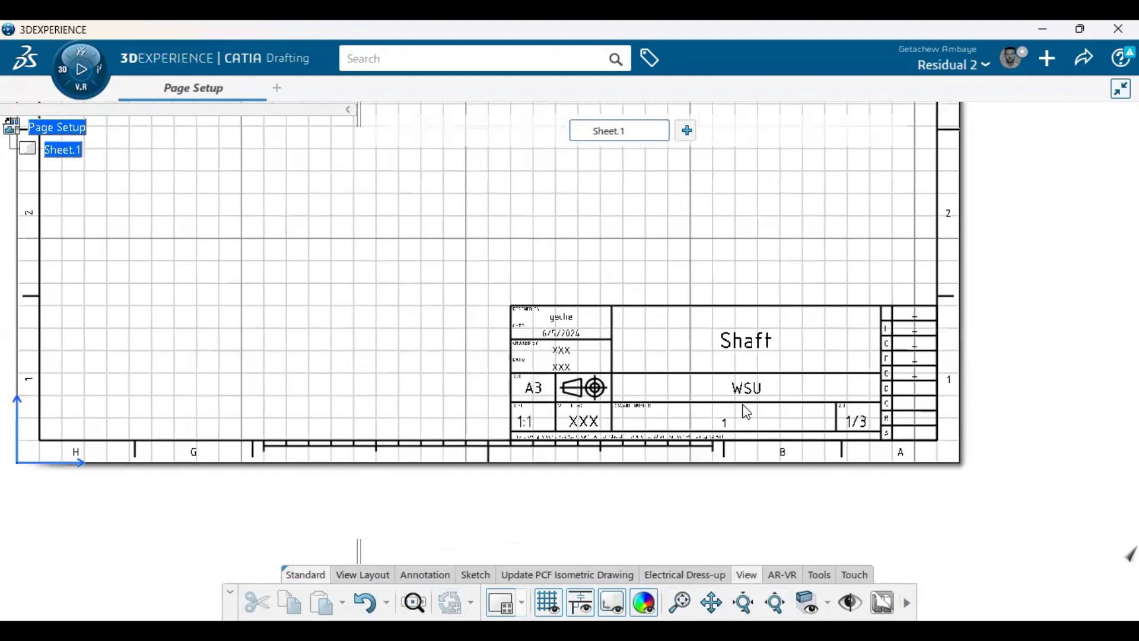
scroll(691, 395, up, 5)
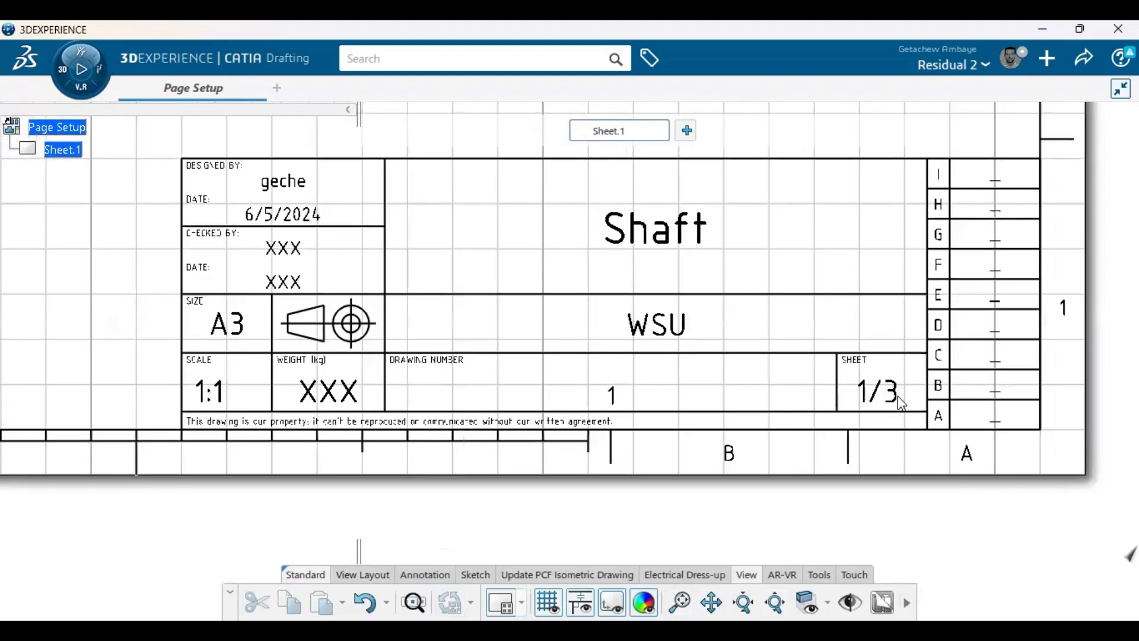
- Add two new sheets to the Page Setup drawing after Sheet.1
right_click(64, 158)
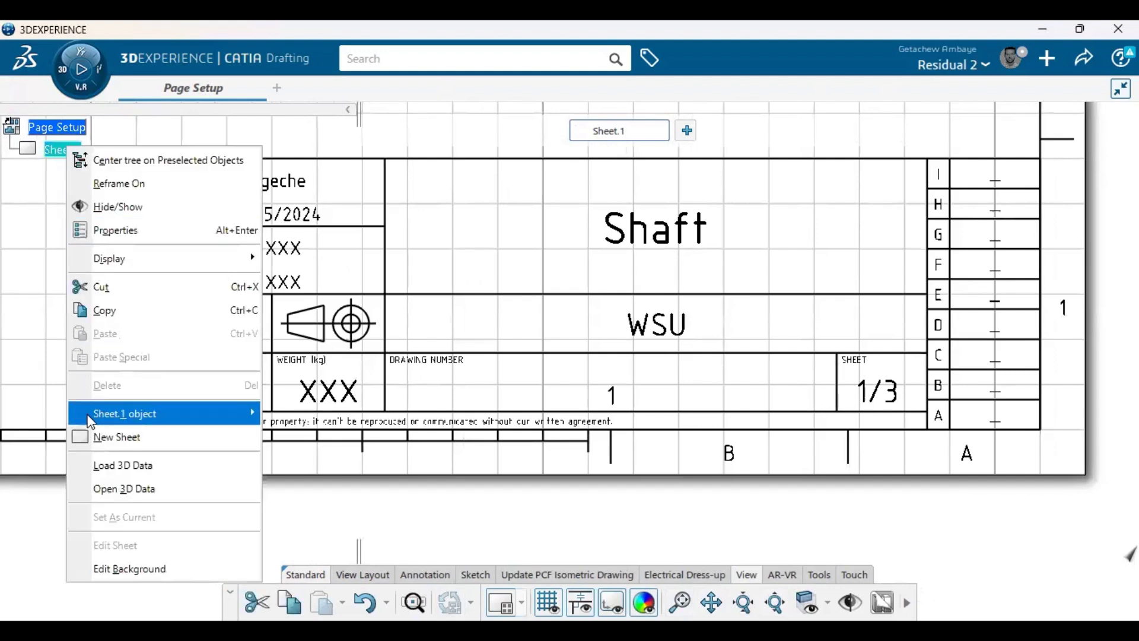
click(160, 445)
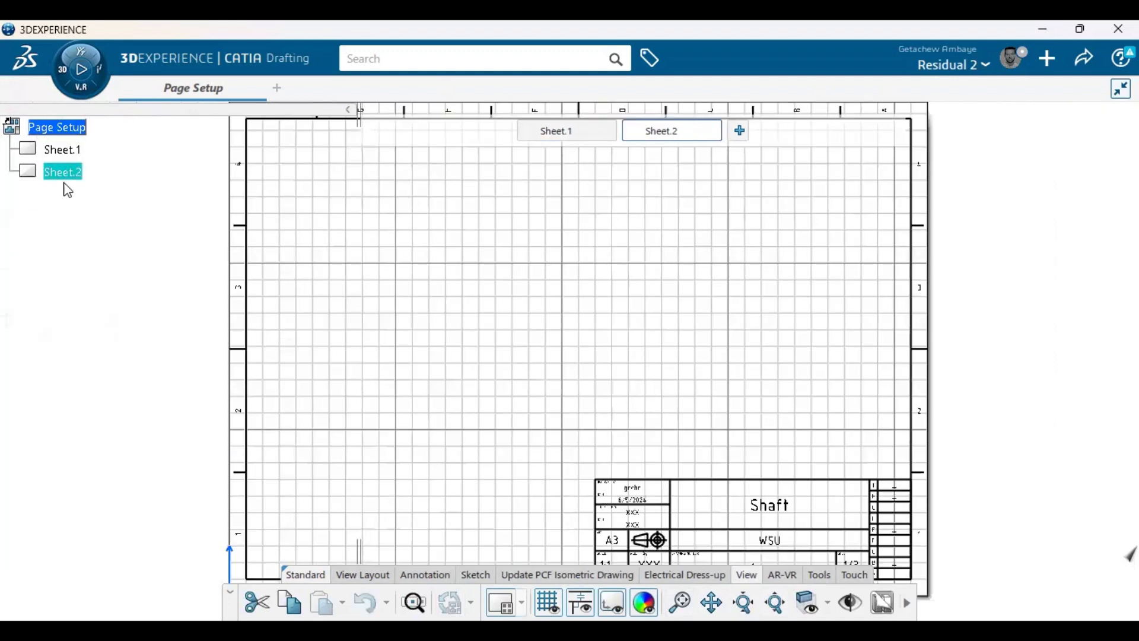
right_click(70, 180)
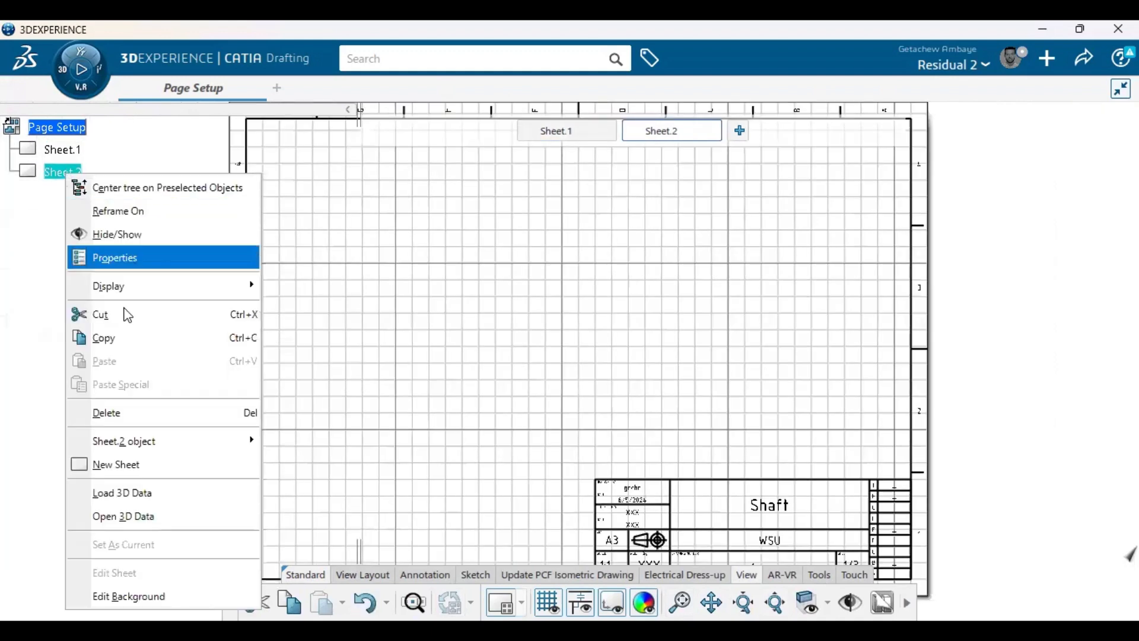
click(154, 468)
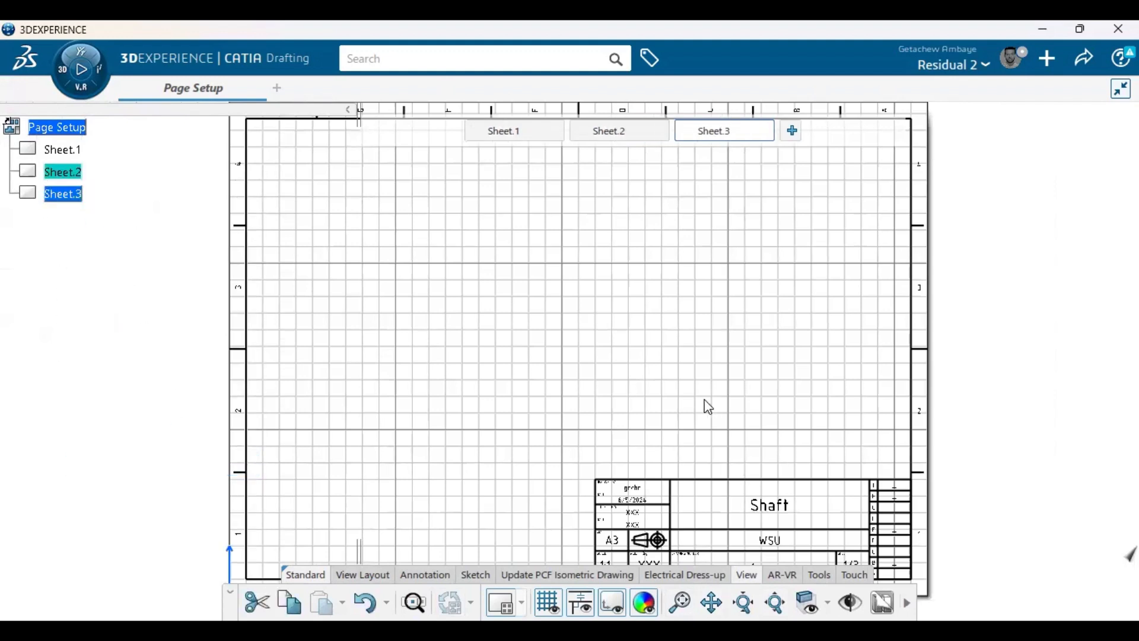
middle_drag(666, 318, 634, 177)
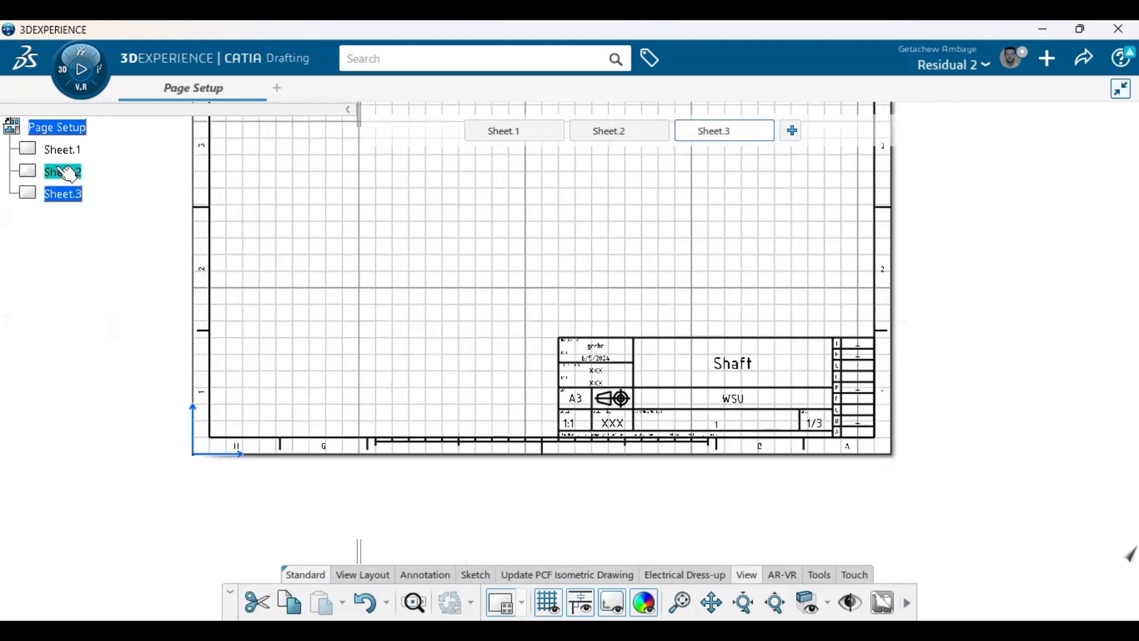
- Activate Sheet.2 and open its background for editing at the title block
double_click(68, 172)
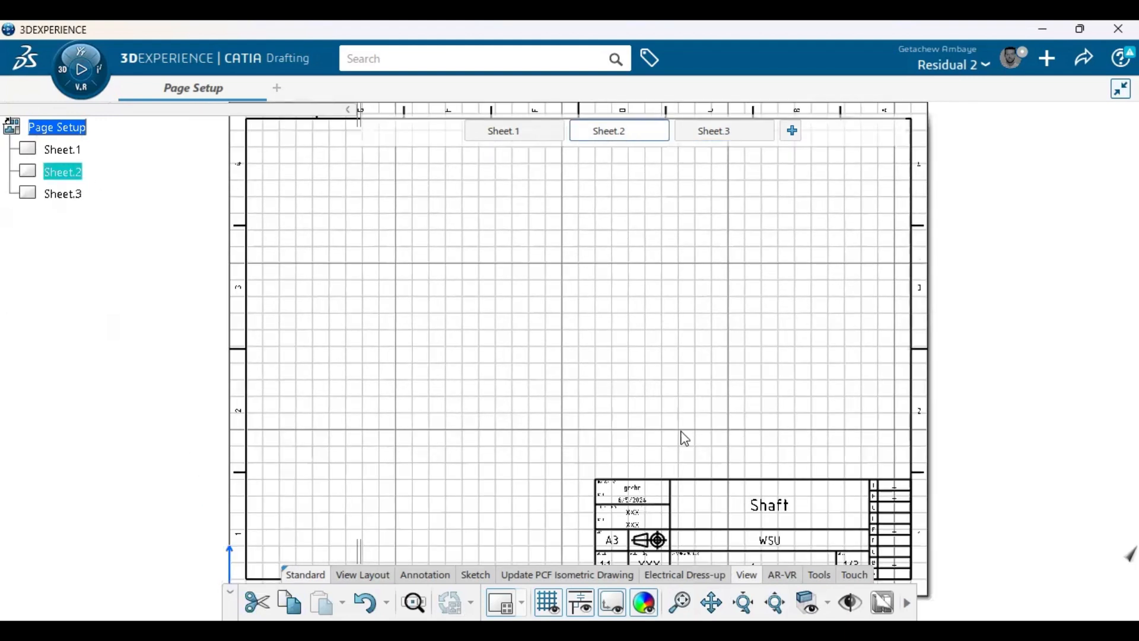
mouse_move(689, 447)
middle_down()
mouse_move(636, 376)
mouse_move(550, 205)
middle_up()
scroll(740, 326, up, 3)
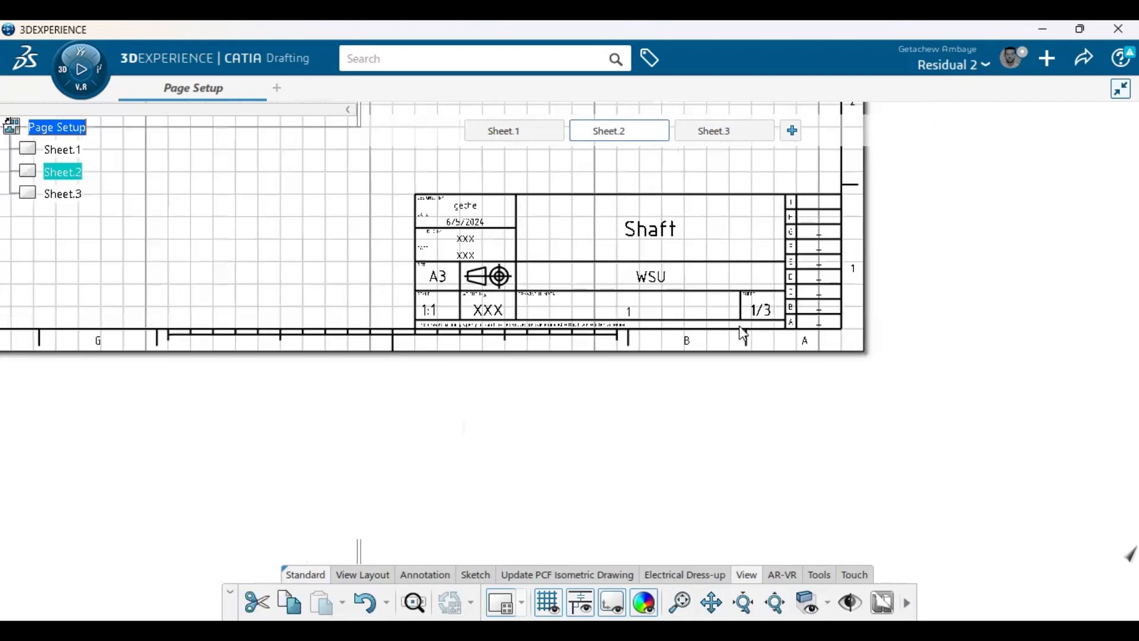
scroll(744, 334, up, 1)
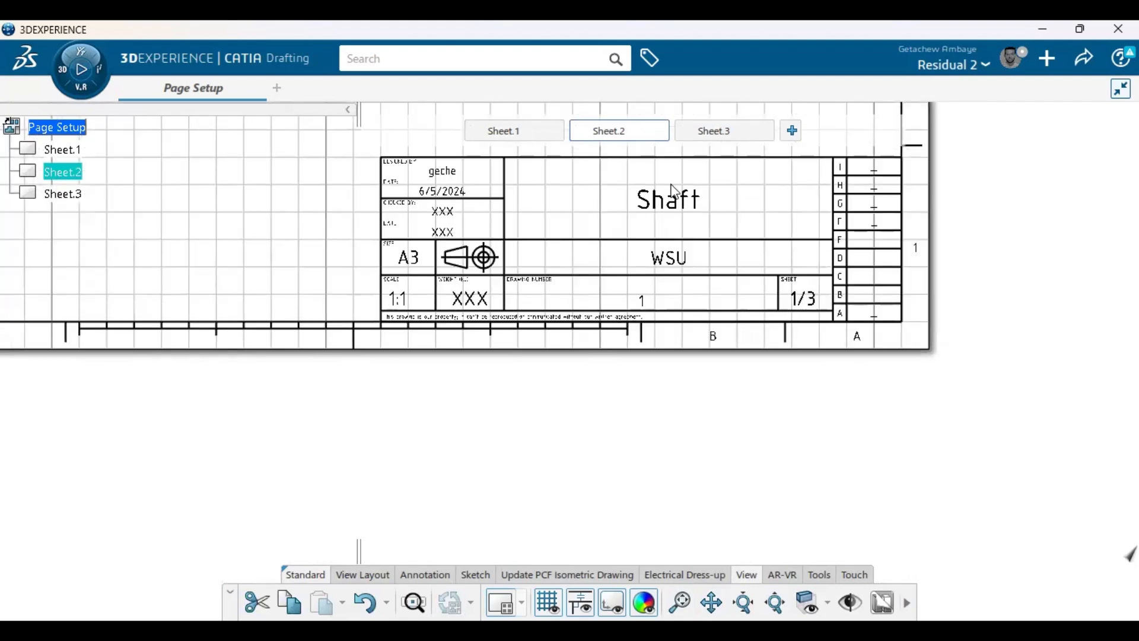
right_click(73, 178)
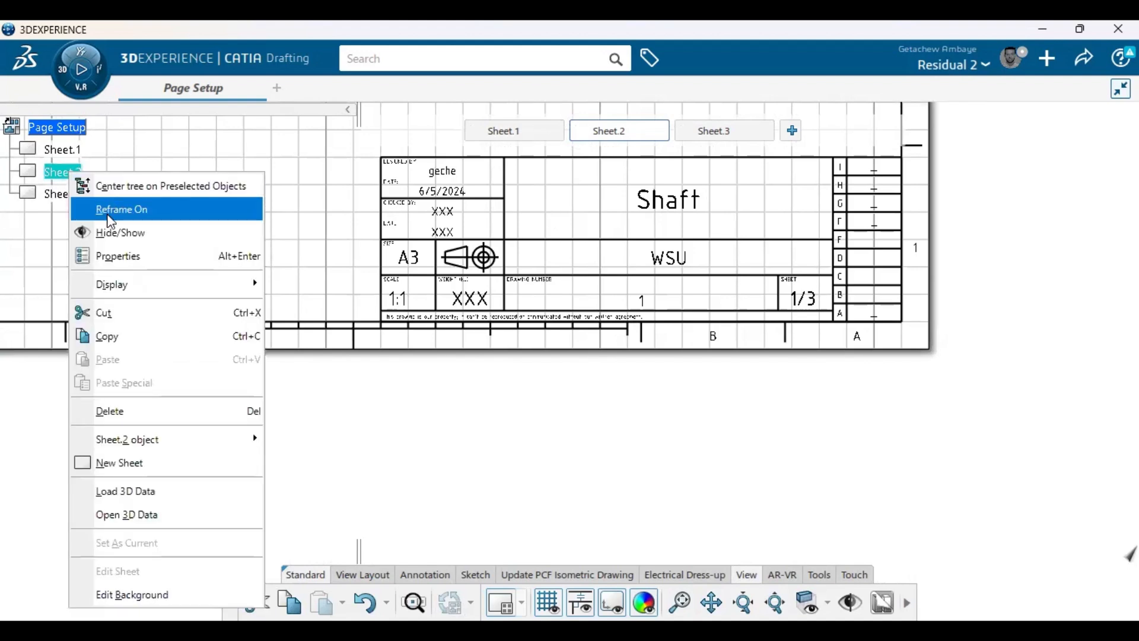
click(156, 603)
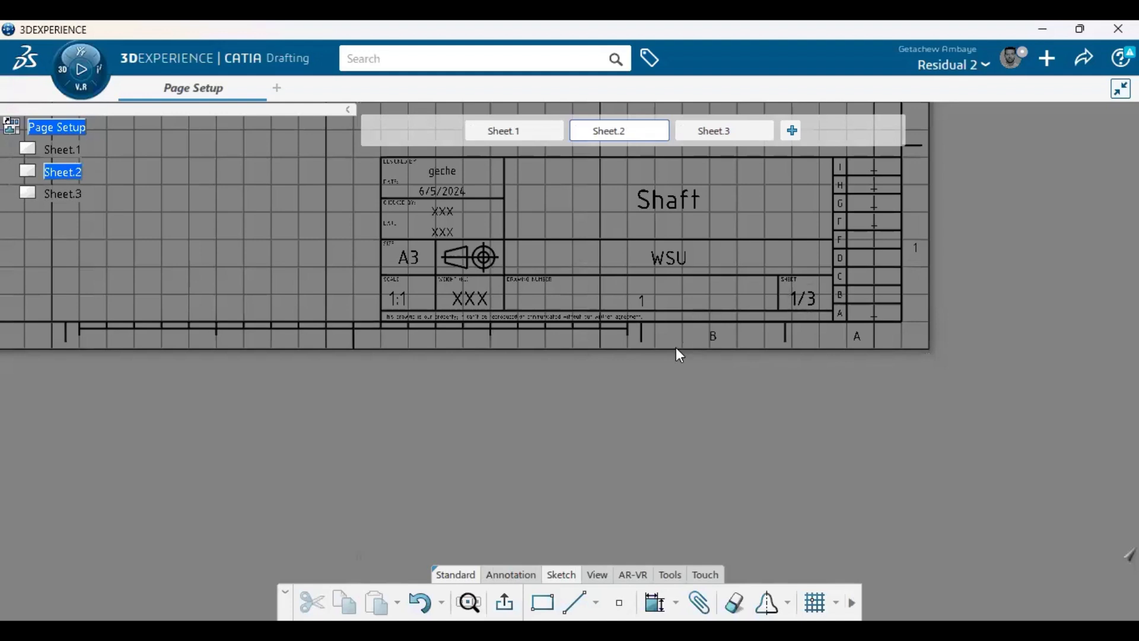
- Change the title in Sheet.2's title block to Bearing and its drawing number to 2
double_click(677, 202)
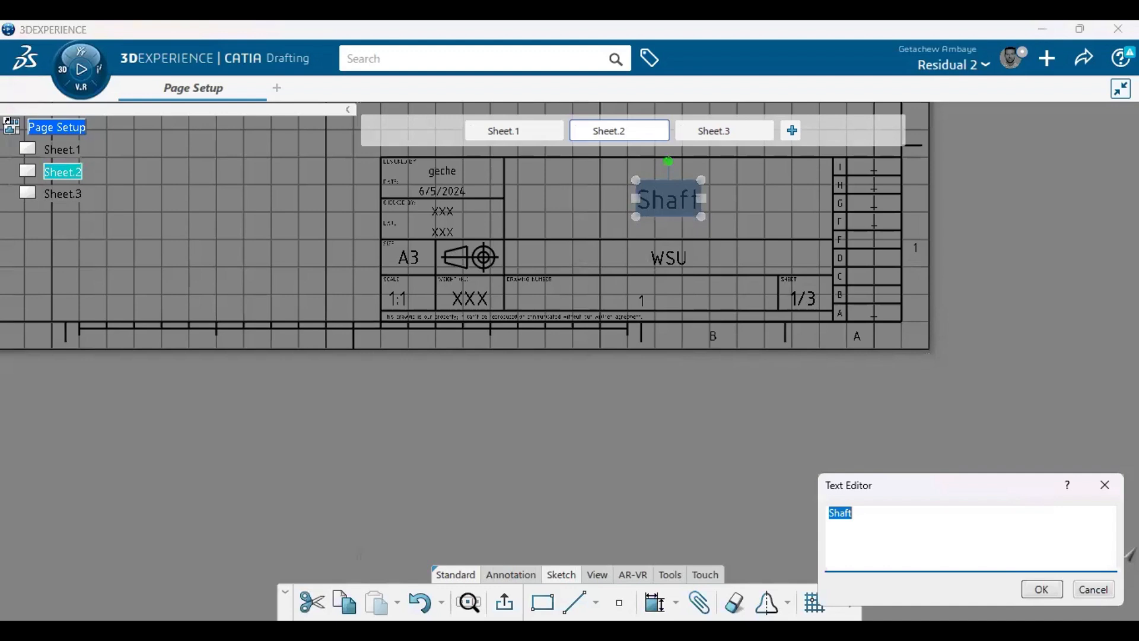
text(Bearing)
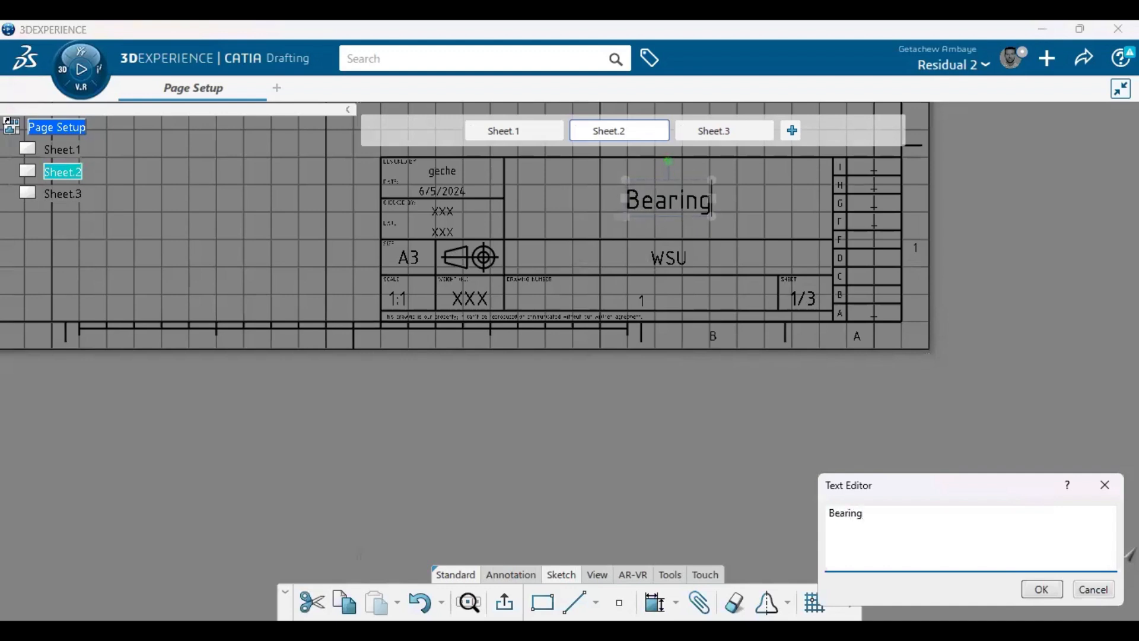
click(1041, 591)
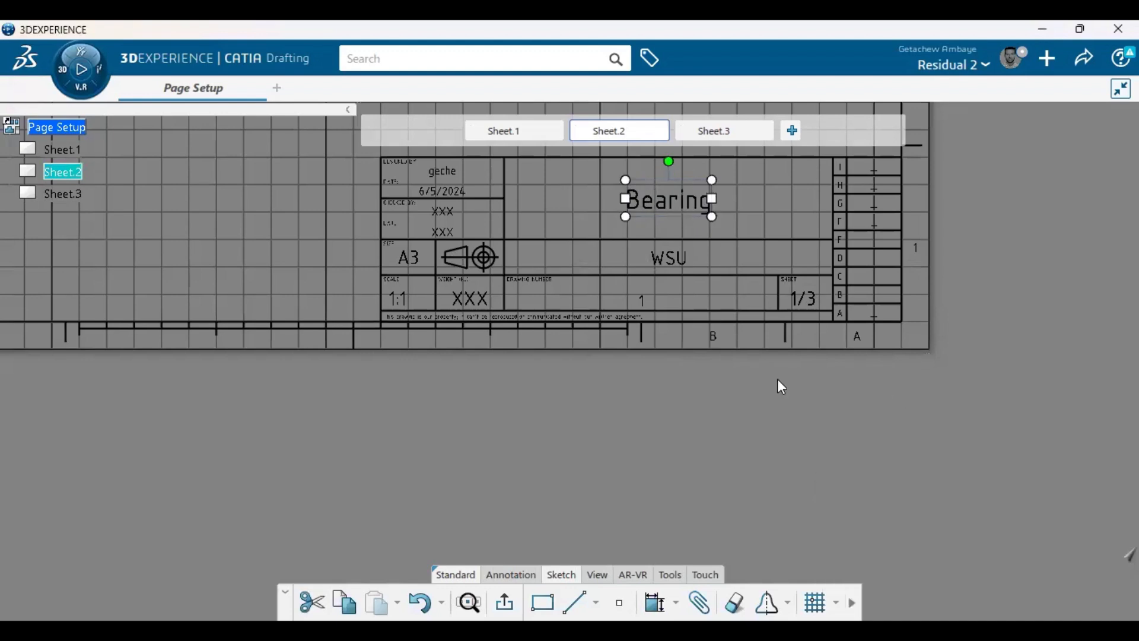
double_click(643, 298)
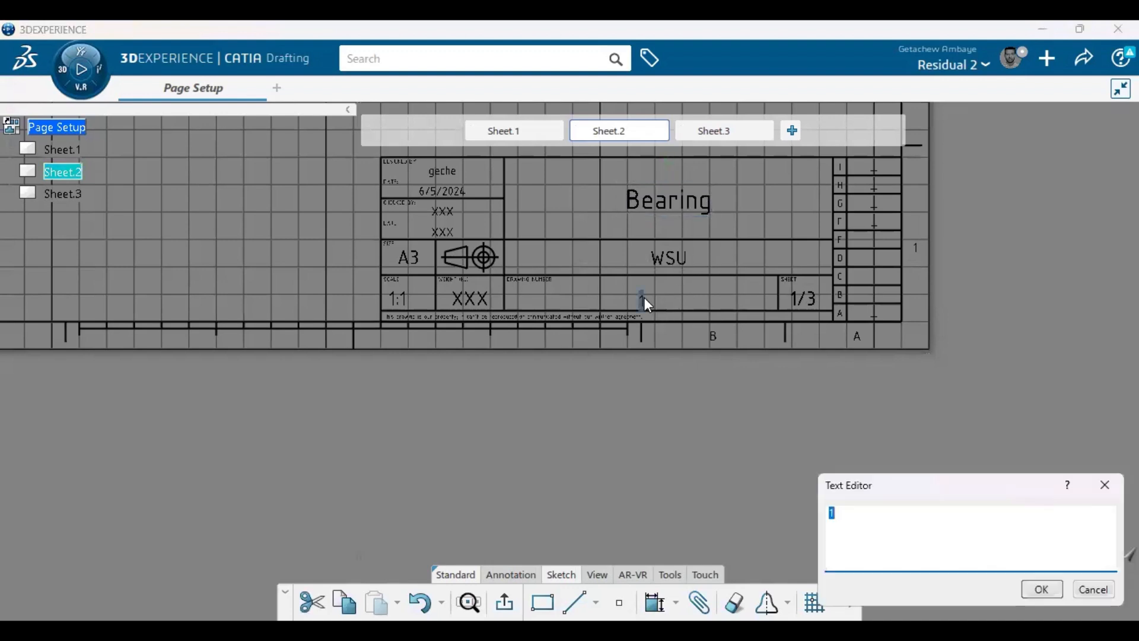
text(2)
click(1042, 589)
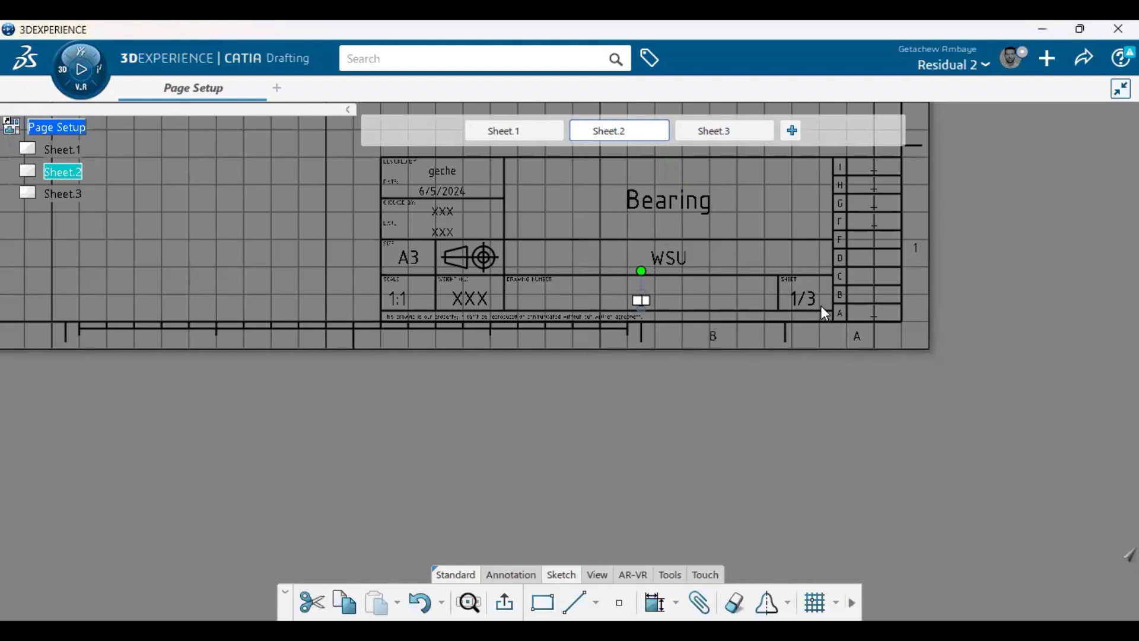
- Change the sheet number in Sheet.2's title block to 2/3
double_click(807, 300)
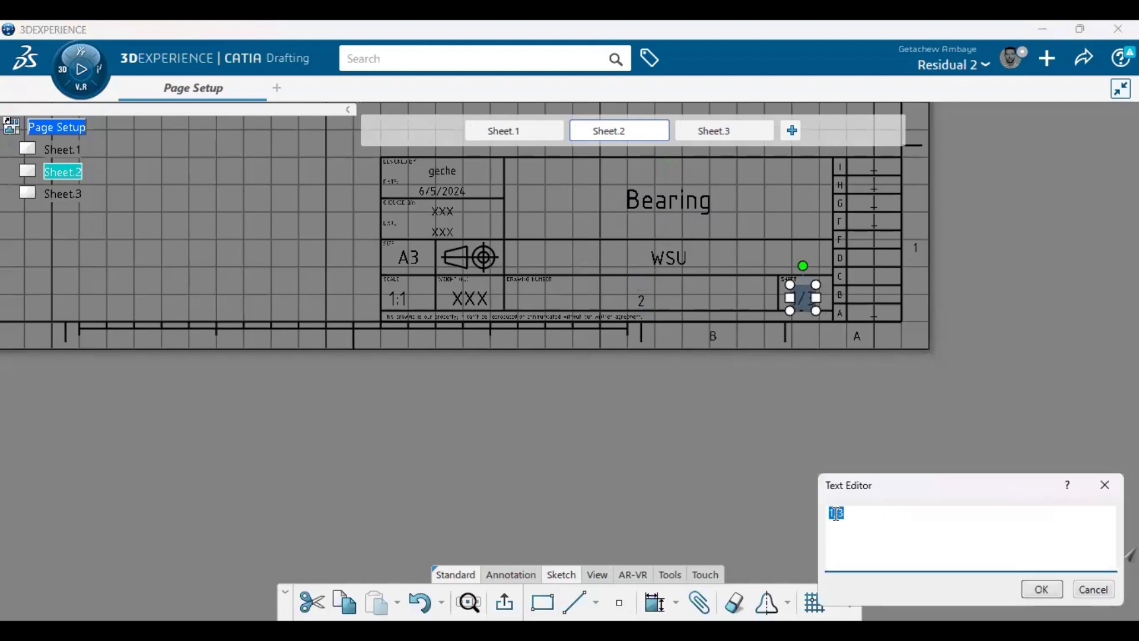
click(836, 514)
key(BackSpace)
text(2)
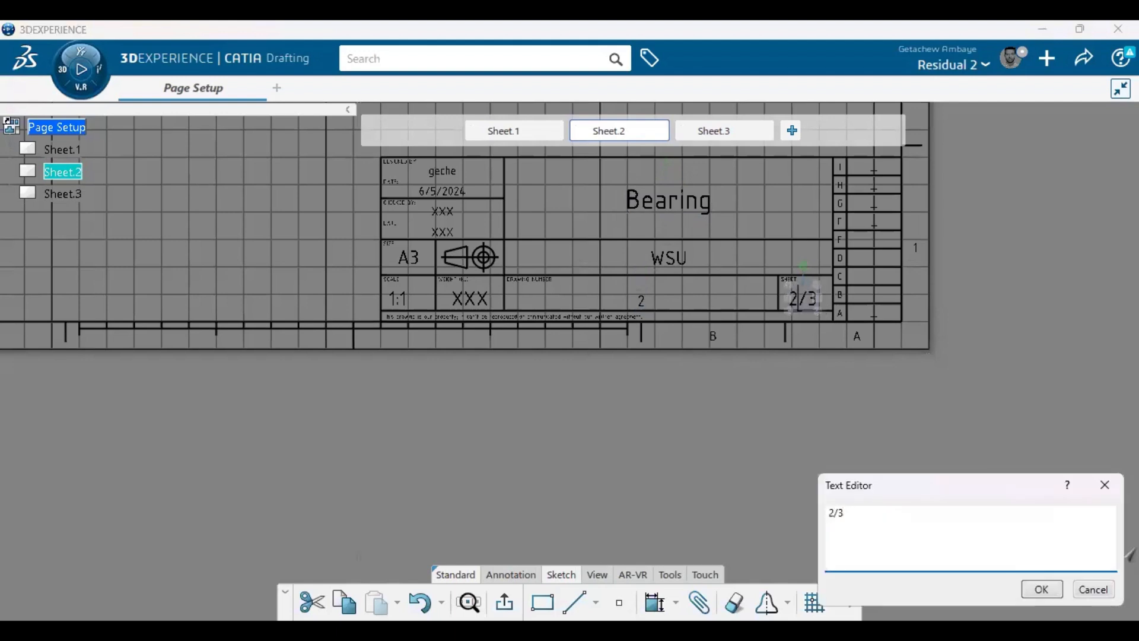
click(1042, 590)
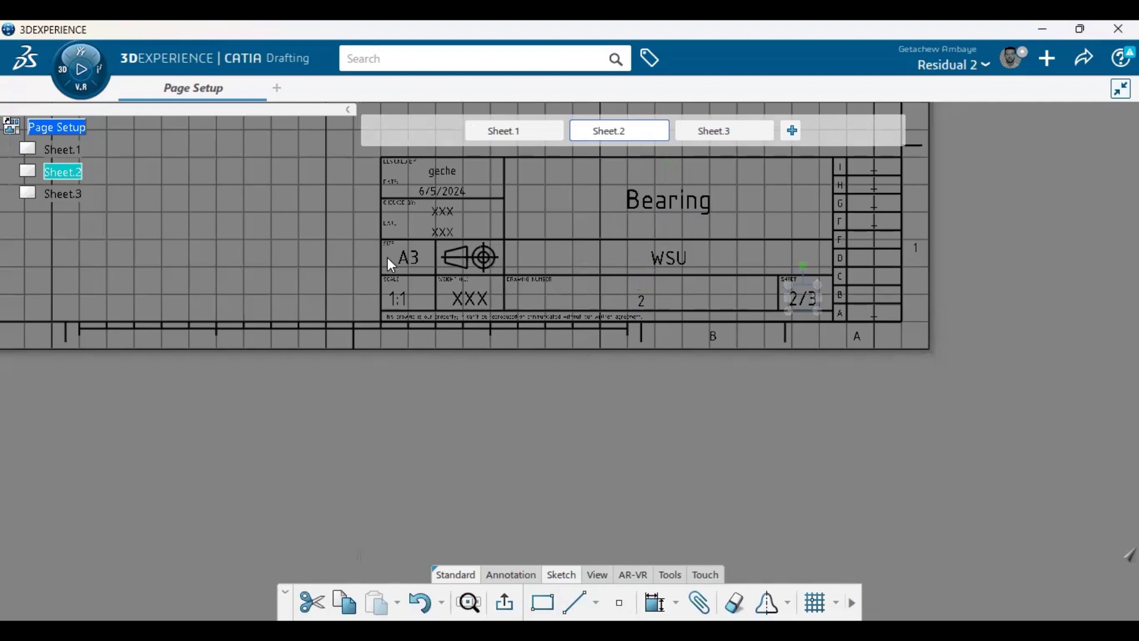
- Swap the halves of the projection symbol in Sheet.2's title block, placing the circles left of the cone, and exit the background
click(503, 256)
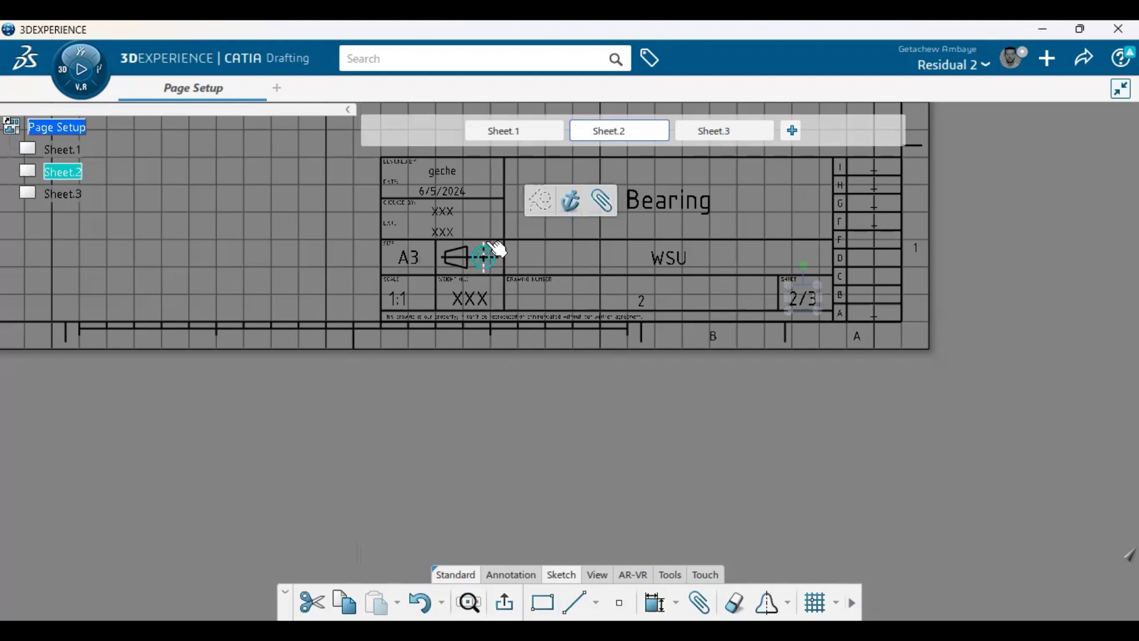
drag(484, 257, 432, 259)
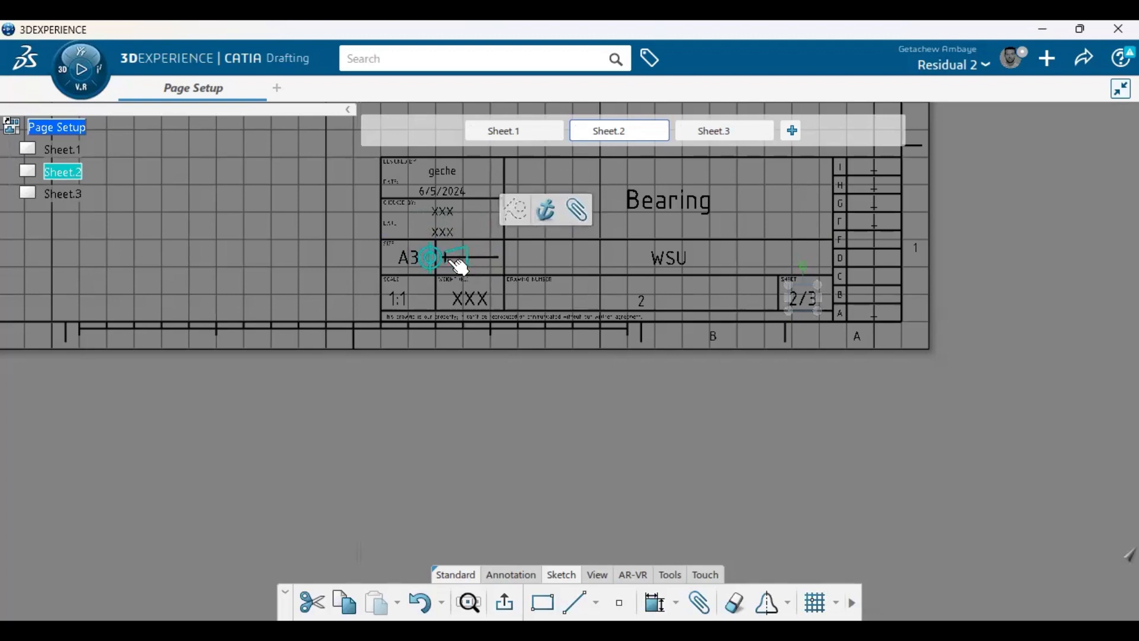
drag(468, 259, 499, 269)
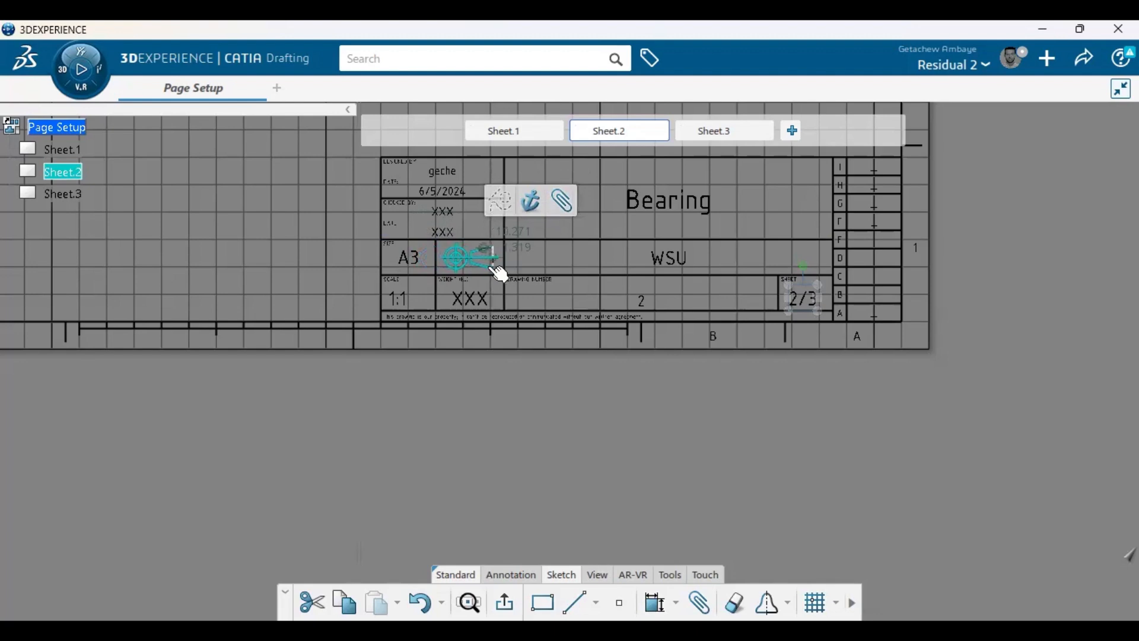
click(564, 380)
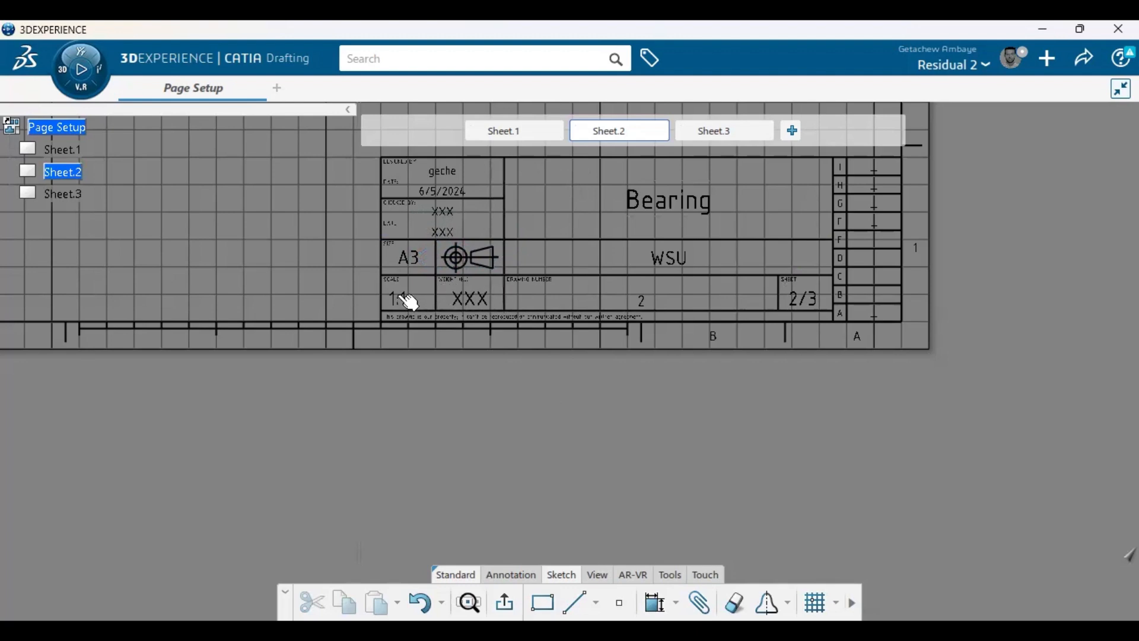
scroll(625, 399, down, 3)
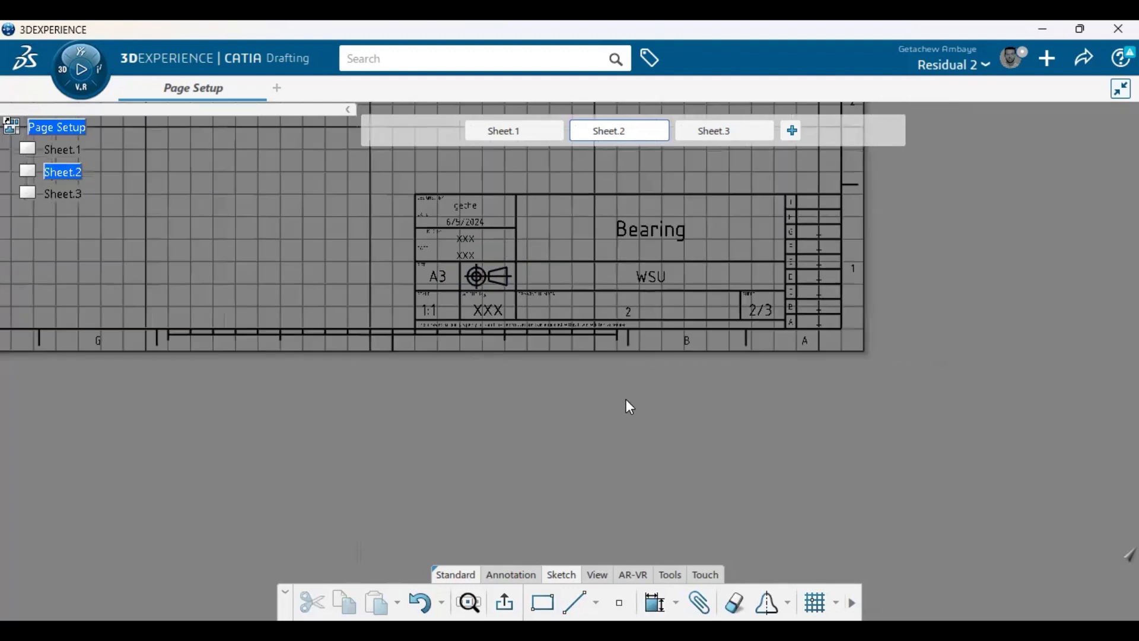
click(509, 605)
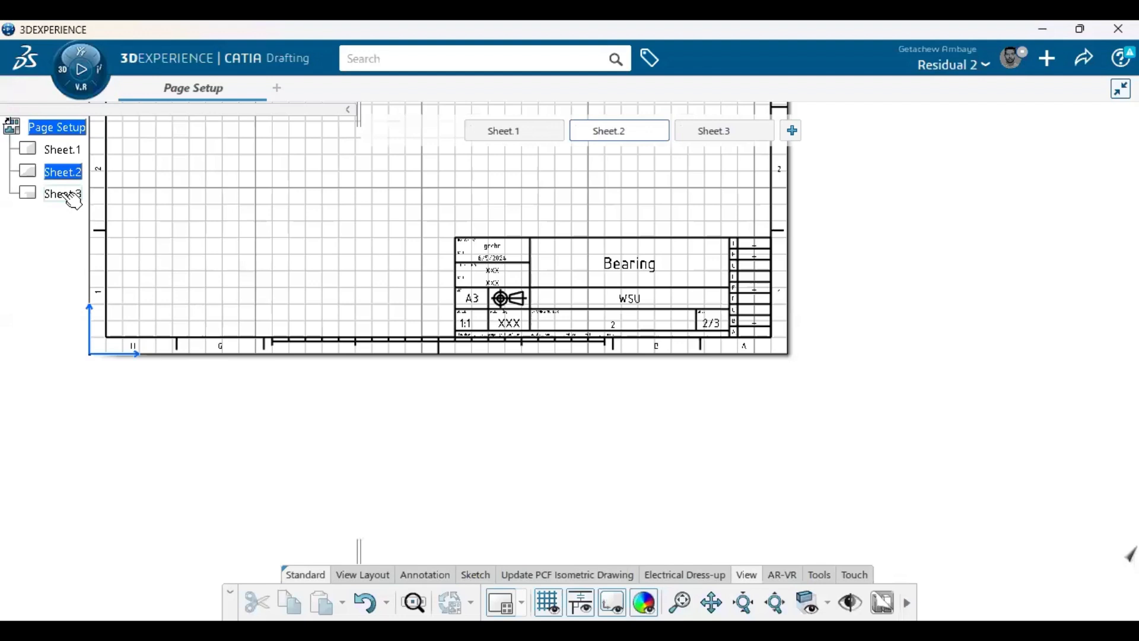
- Activate Sheet.3 and open its background for editing
click(66, 195)
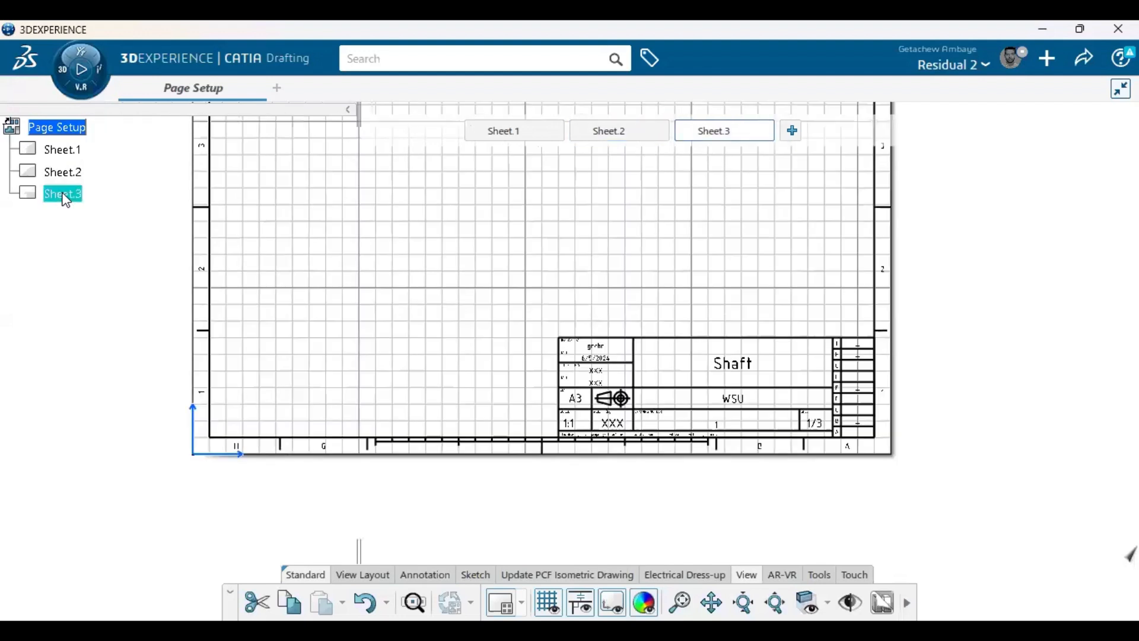
right_click(68, 196)
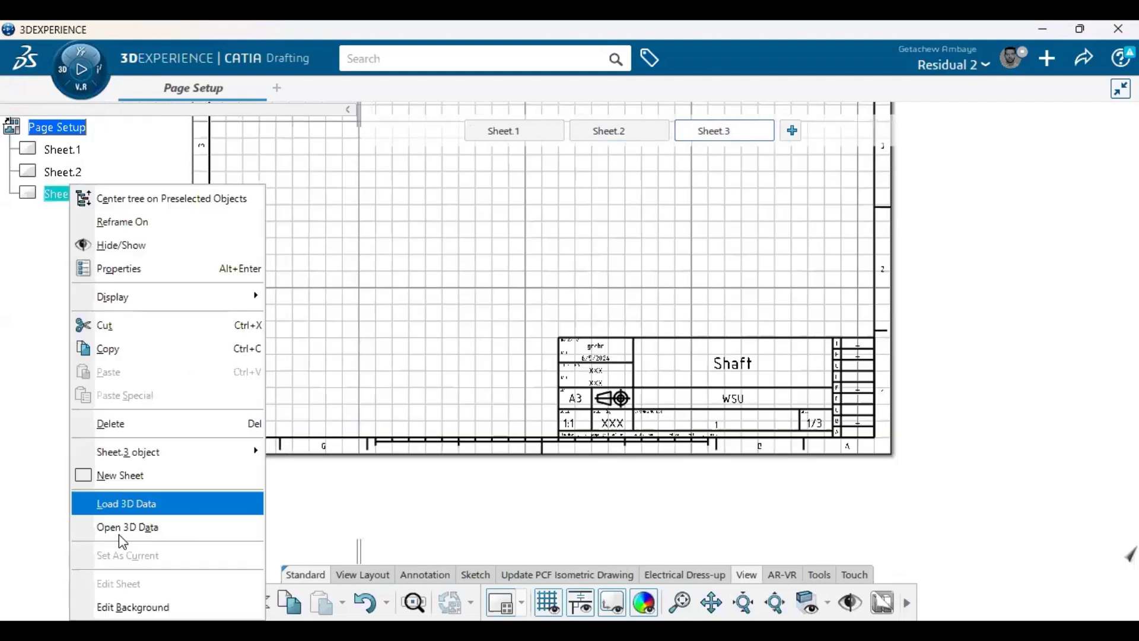
click(127, 605)
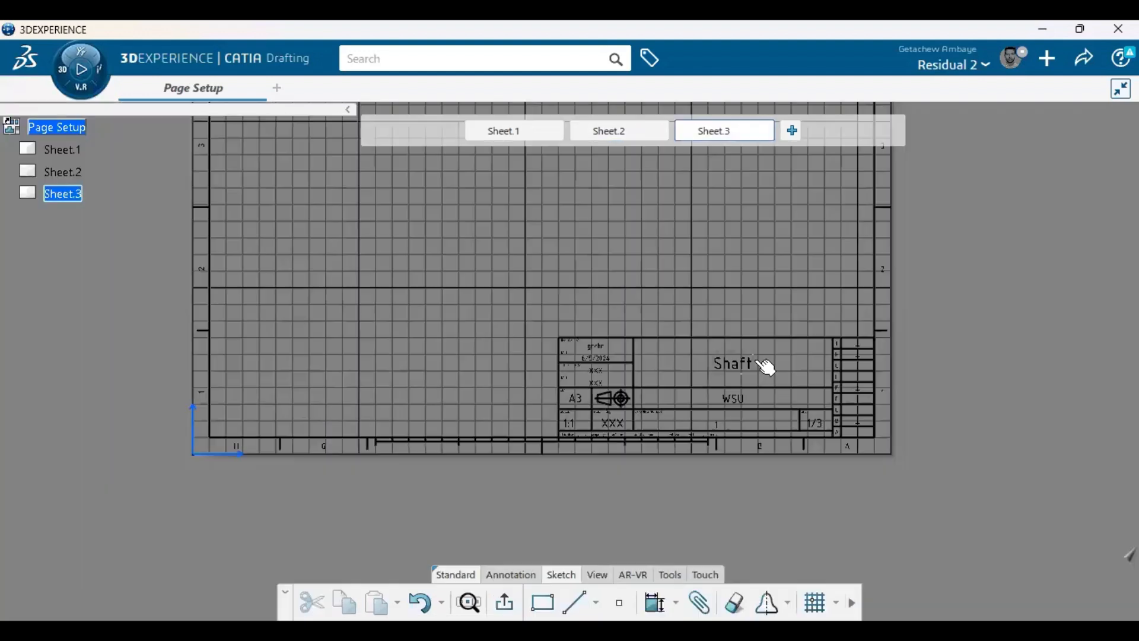
- Change the title in Sheet.3's title block to Gear and its drawing number to 3
click(747, 372)
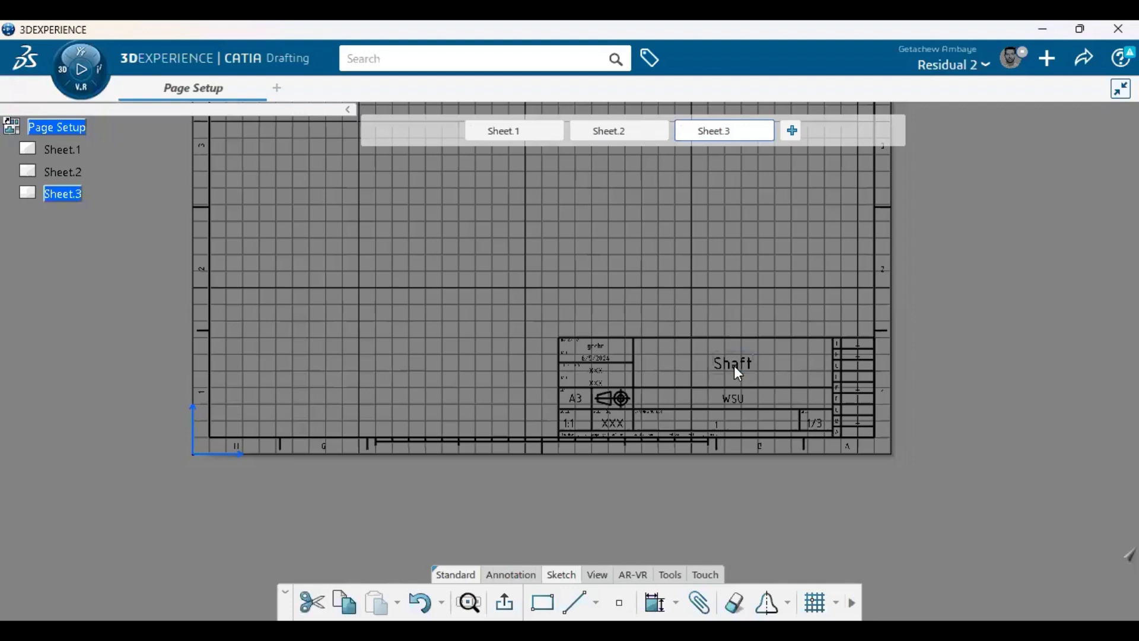
double_click(737, 372)
text(Gear)
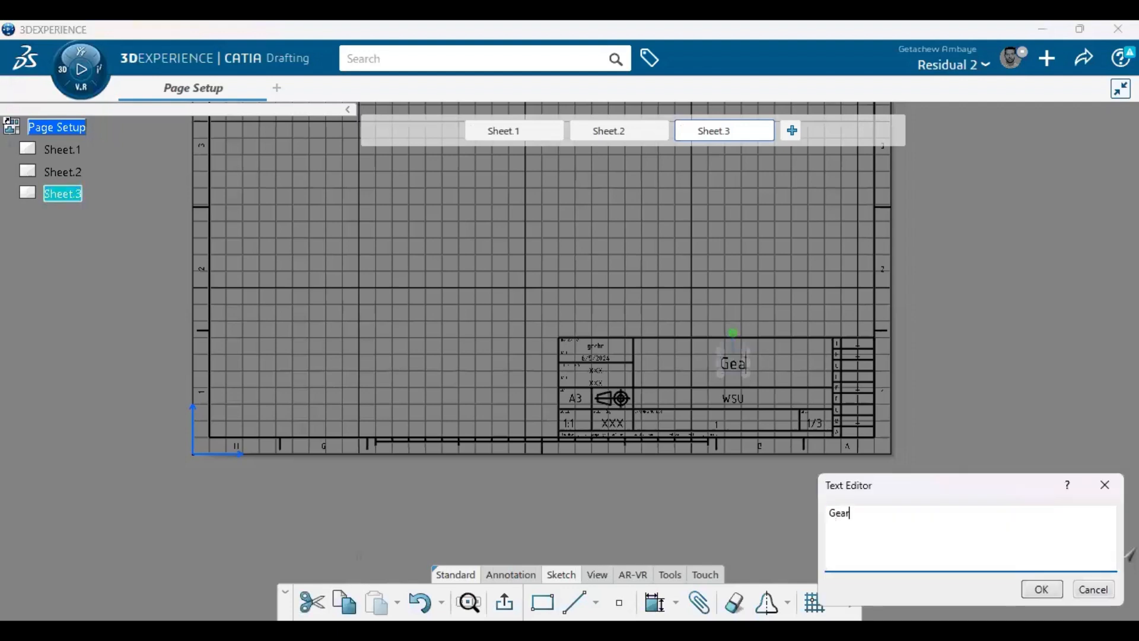
click(778, 413)
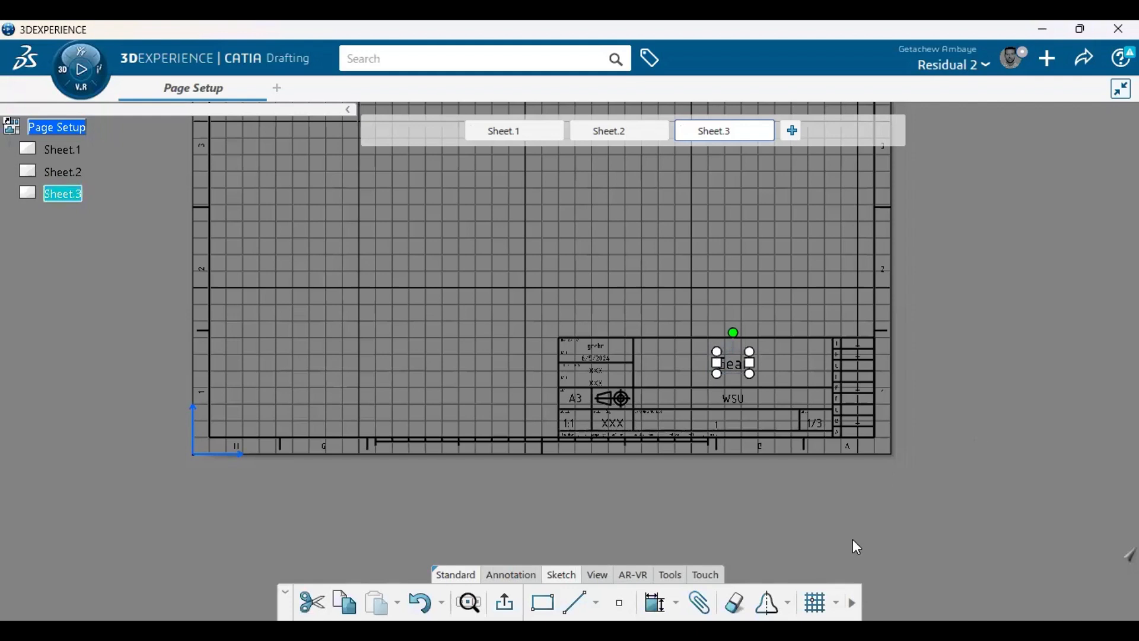
click(759, 407)
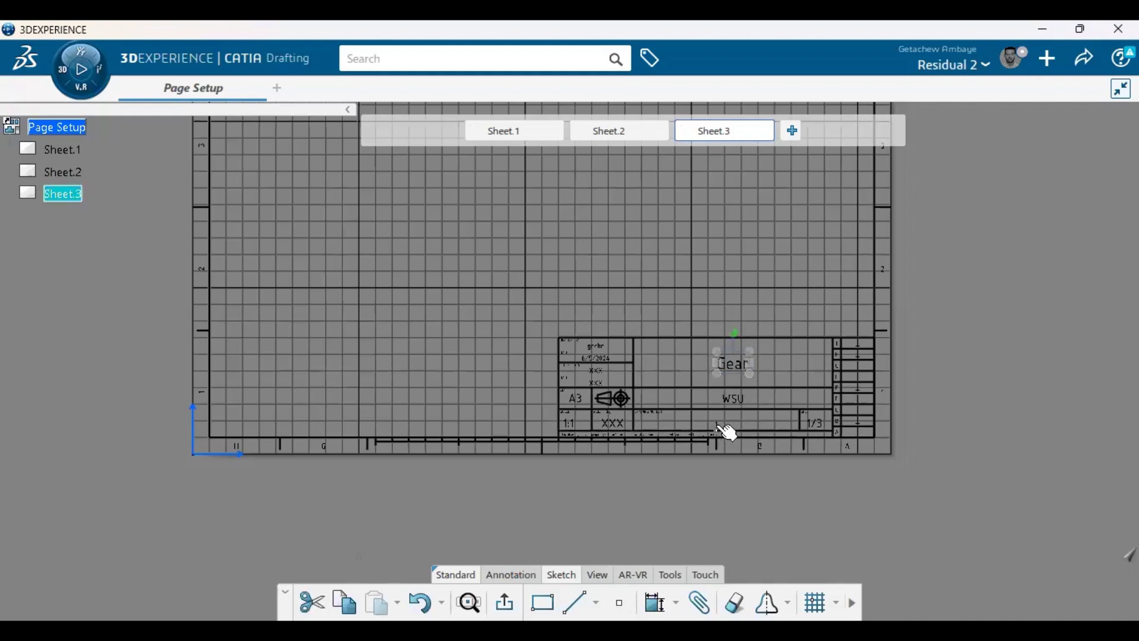
double_click(717, 424)
text(3)
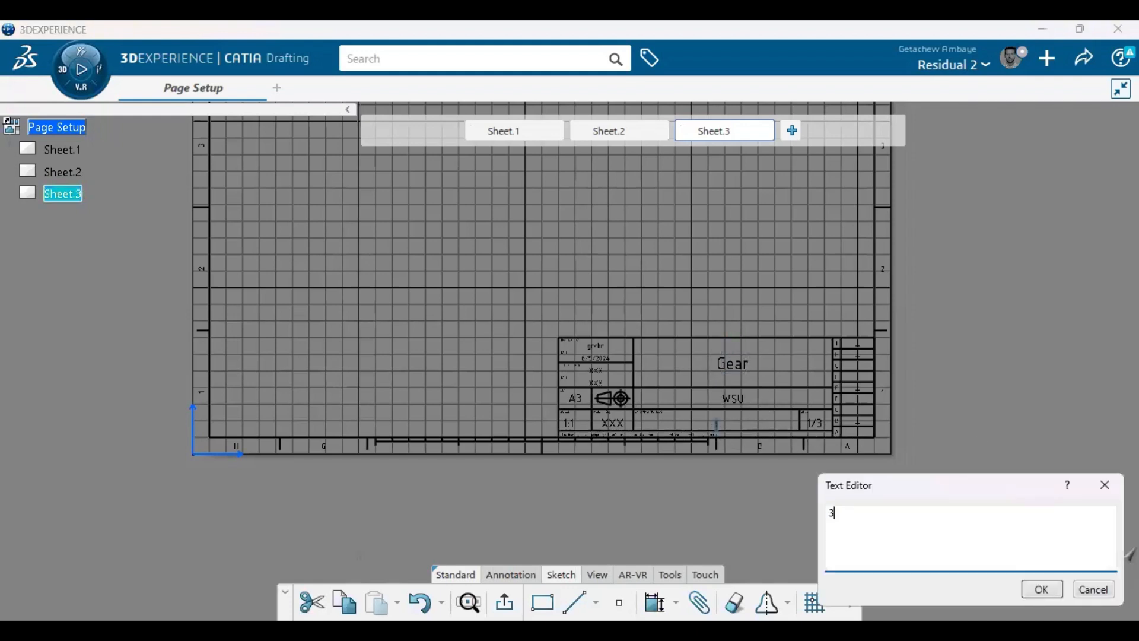
click(809, 419)
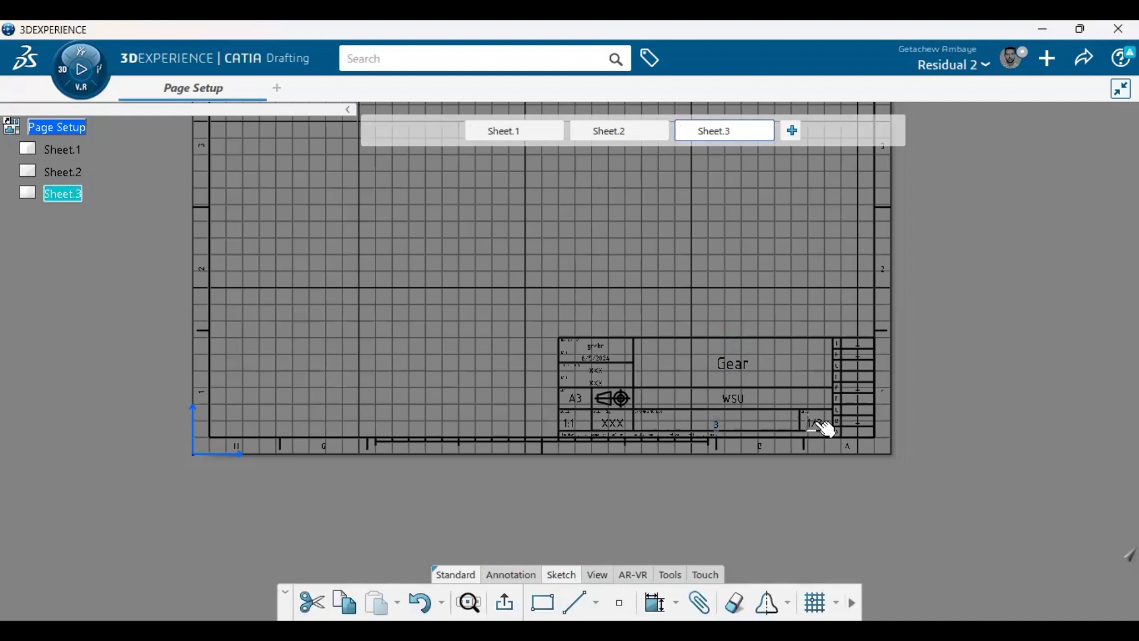
- Change the sheet number in Sheet.3's title block to 3/3 and exit the background
double_click(824, 425)
click(835, 512)
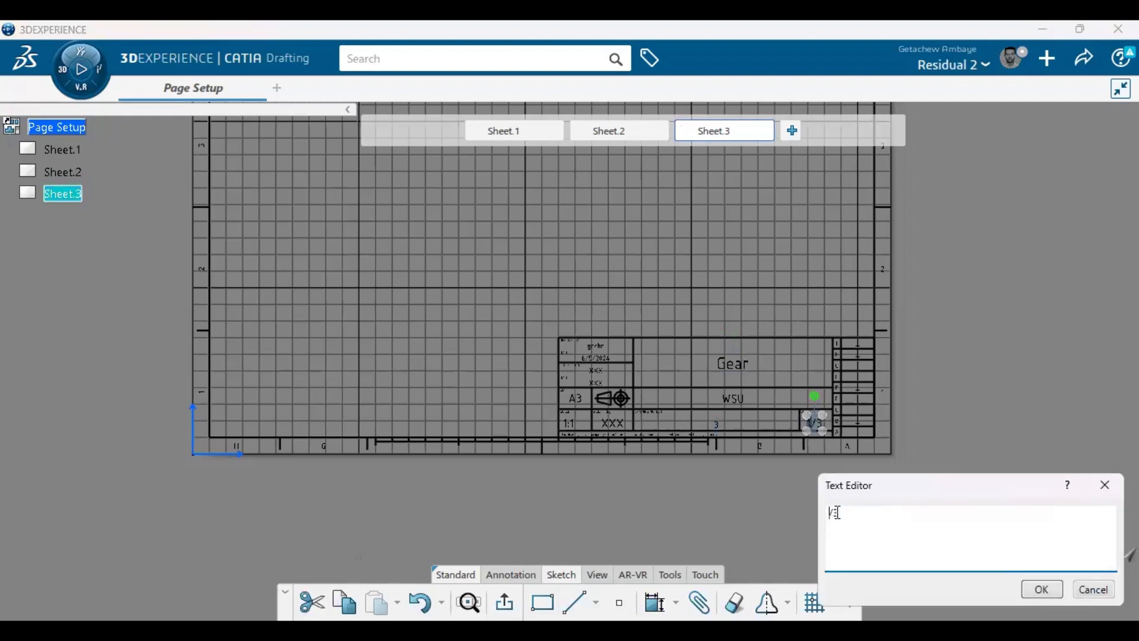
key(BackSpace)
text(3)
click(665, 448)
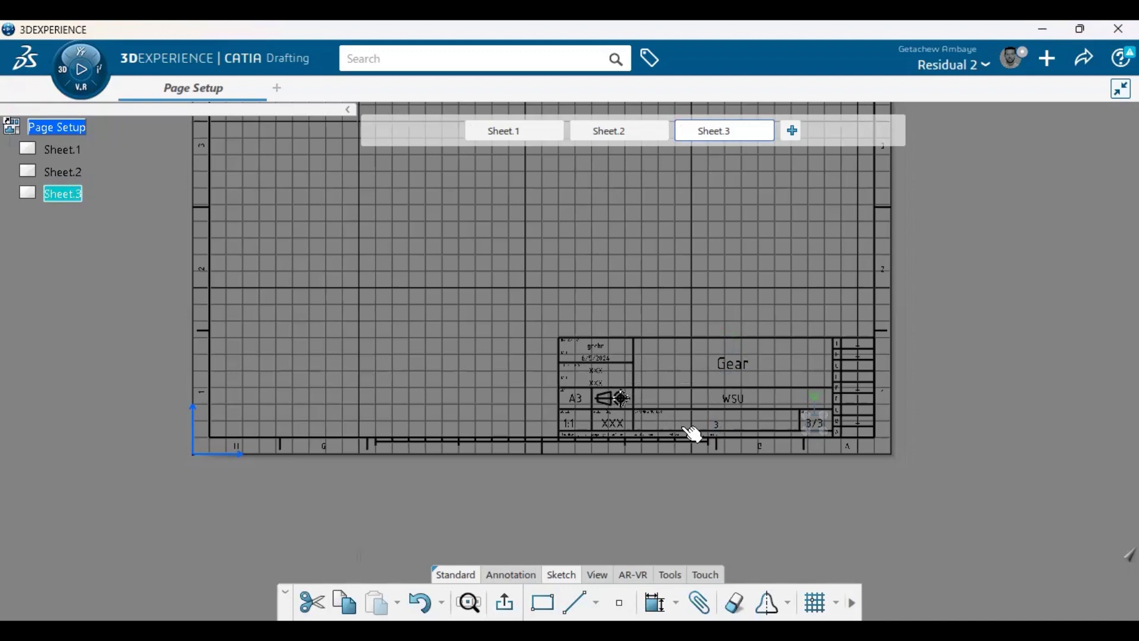
click(503, 605)
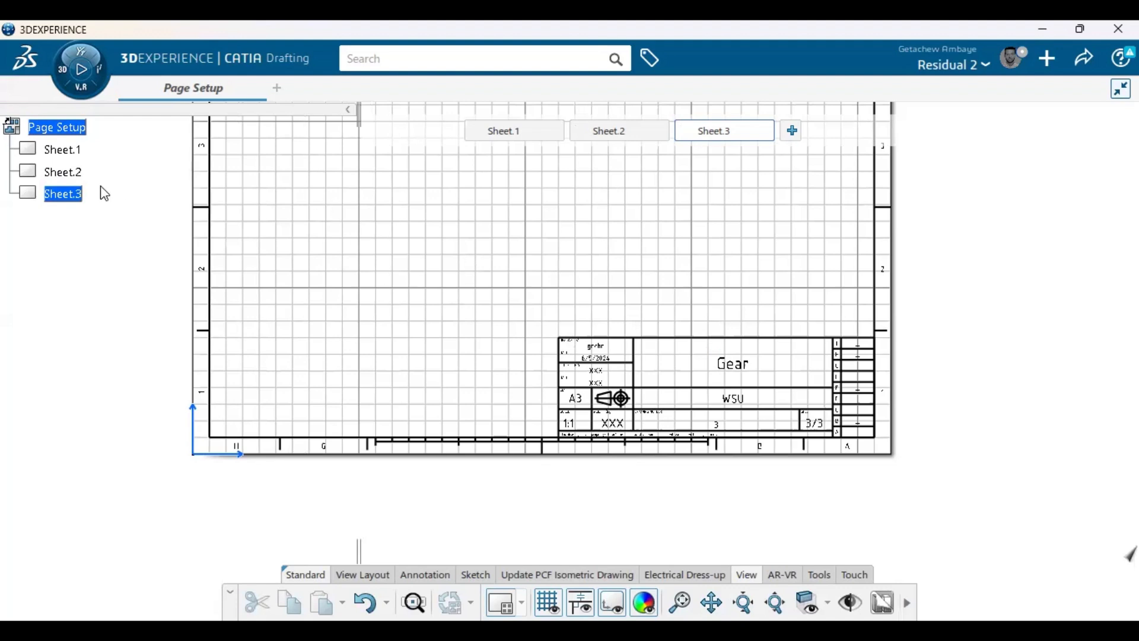
- Review the full page layout and title block of Sheet.1 and of Sheet.2, leaving Sheet.2 active
click(78, 151)
double_click(78, 151)
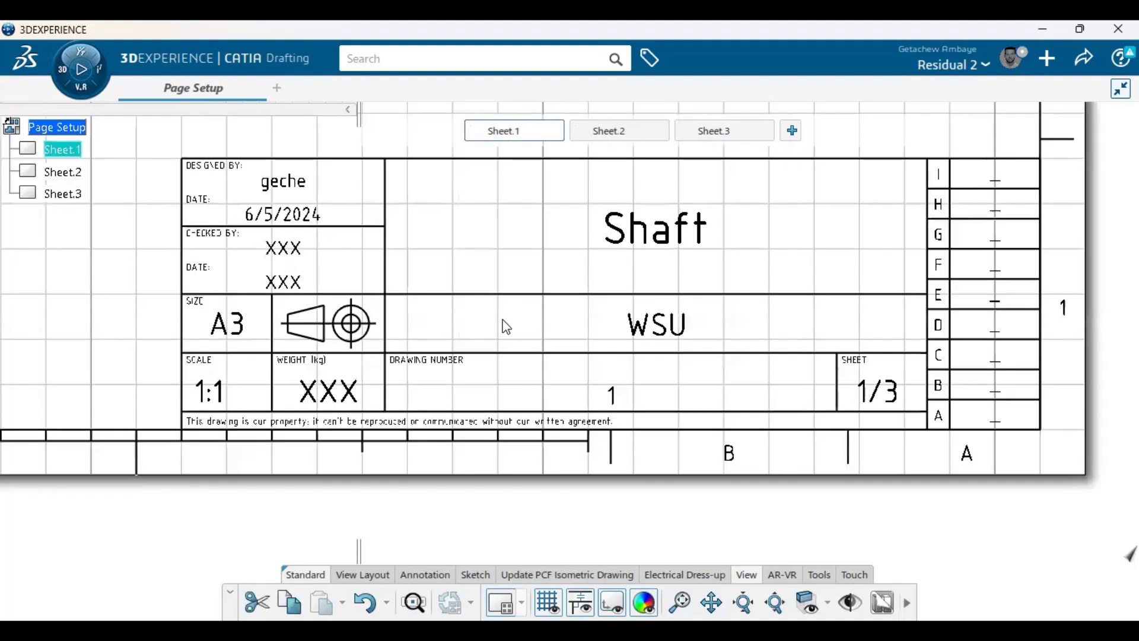
scroll(501, 339, down, 3)
scroll(522, 320, down, 7)
middle_drag(519, 279, 526, 461)
middle_drag(528, 405, 522, 326)
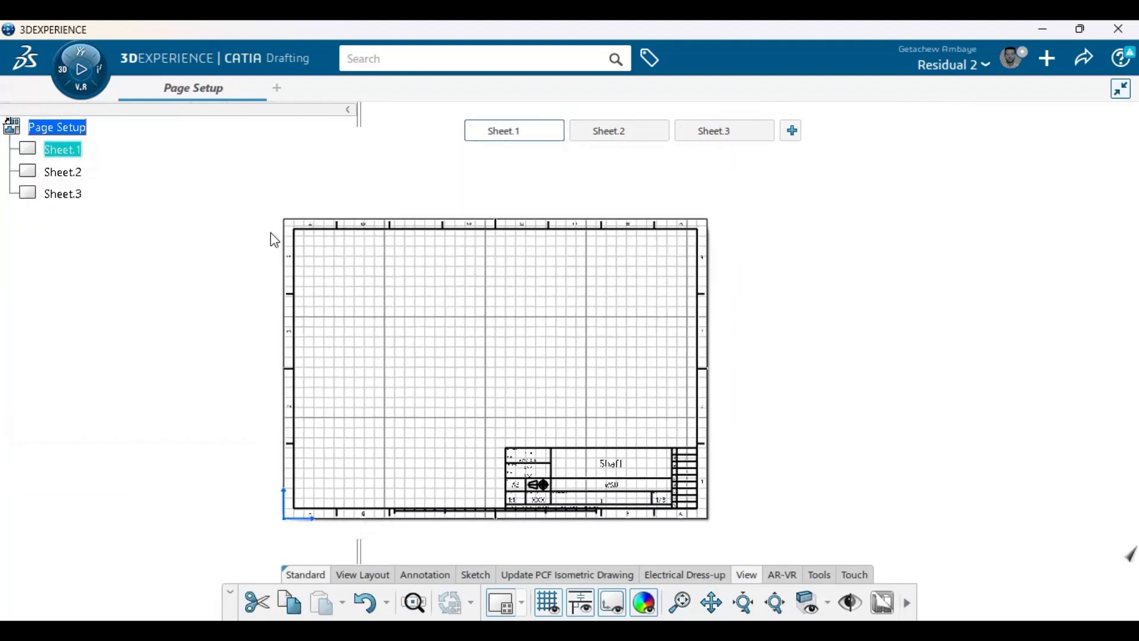
click(71, 177)
double_click(72, 176)
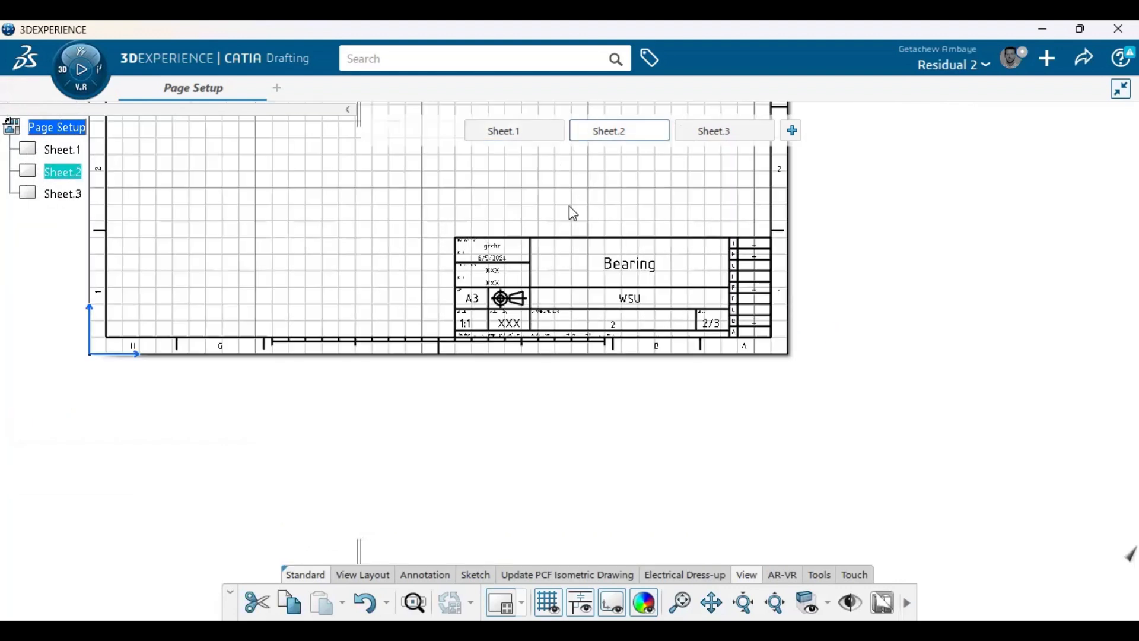
mouse_move(603, 316)
middle_down()
mouse_move(630, 346)
mouse_move(631, 431)
mouse_move(662, 518)
middle_up()
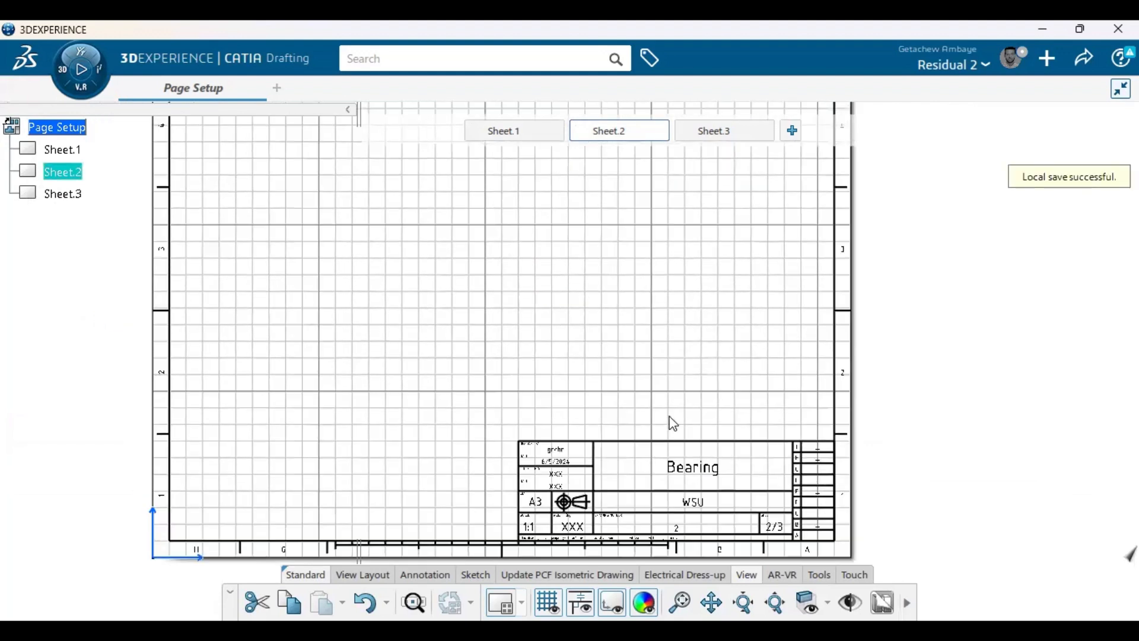
scroll(744, 388, down, 2)
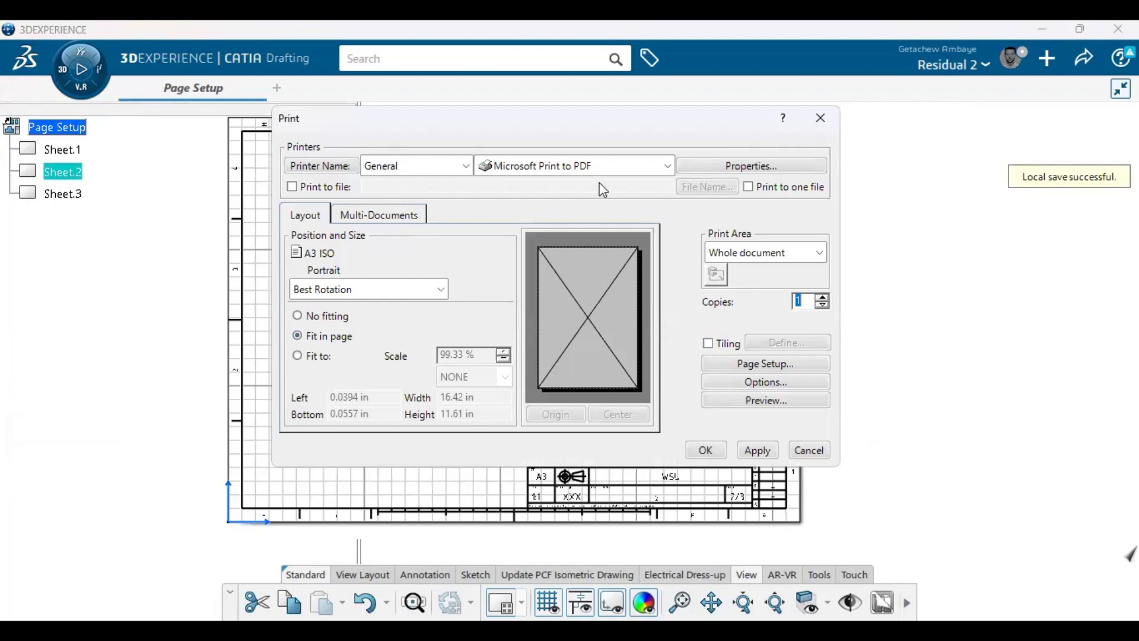
- In the print settings, choose Microsoft Print to PDF as the printer and all sheets as the print range
click(668, 166)
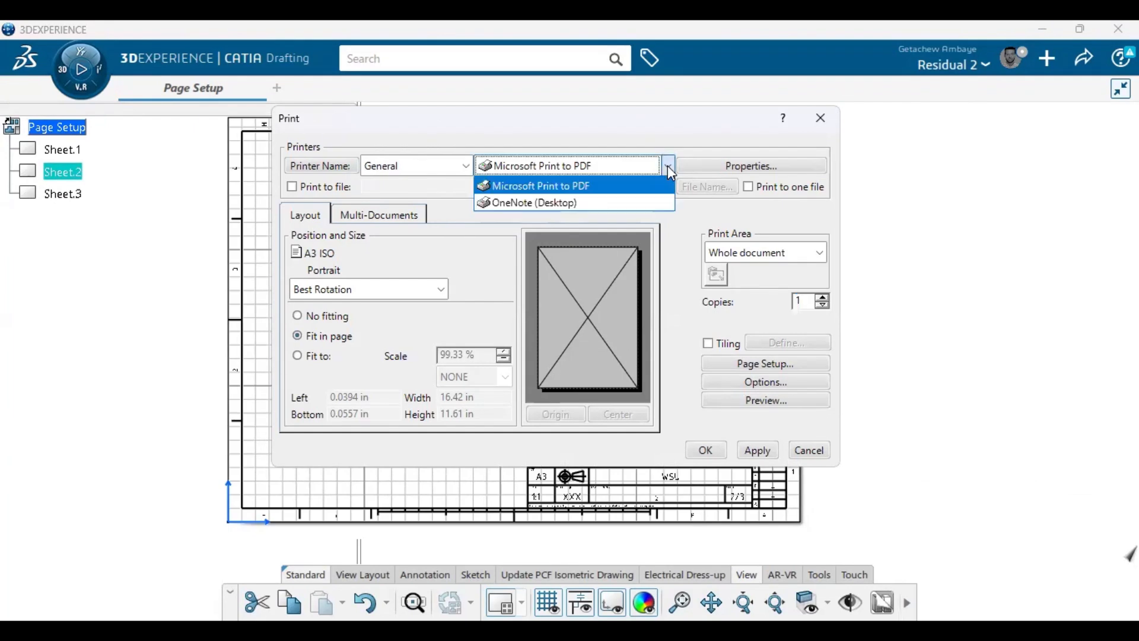
click(546, 203)
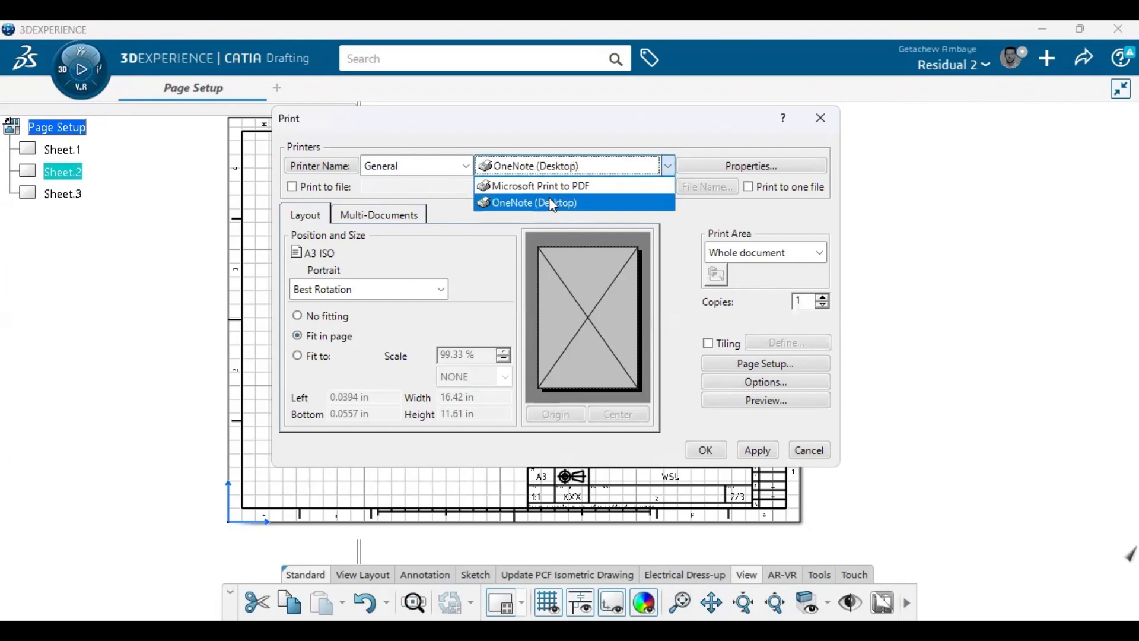
click(668, 167)
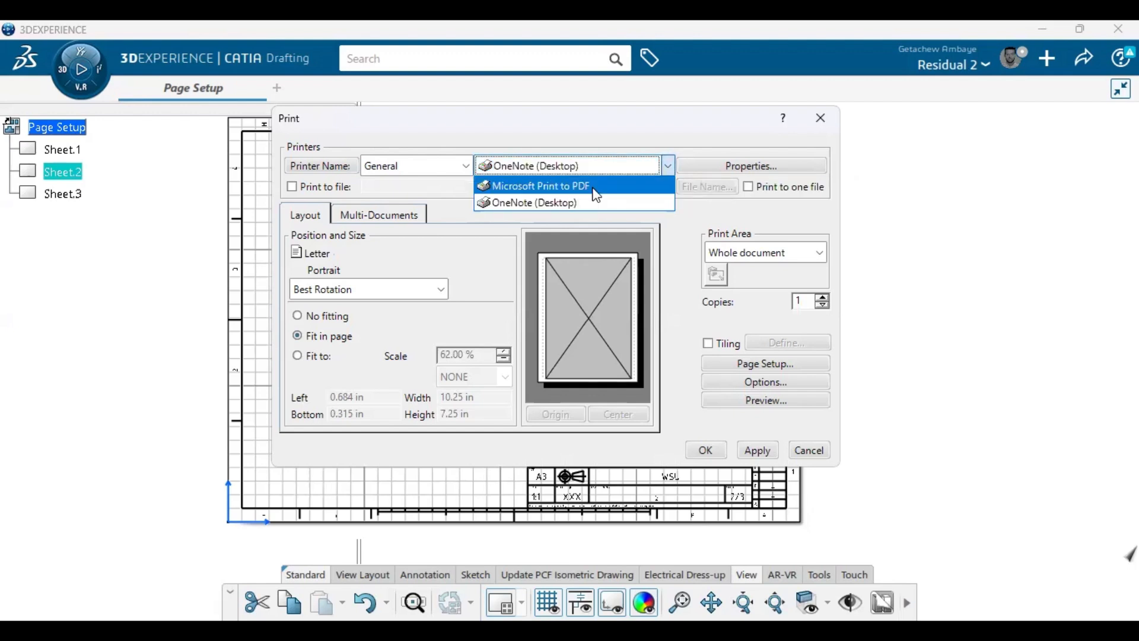
click(597, 187)
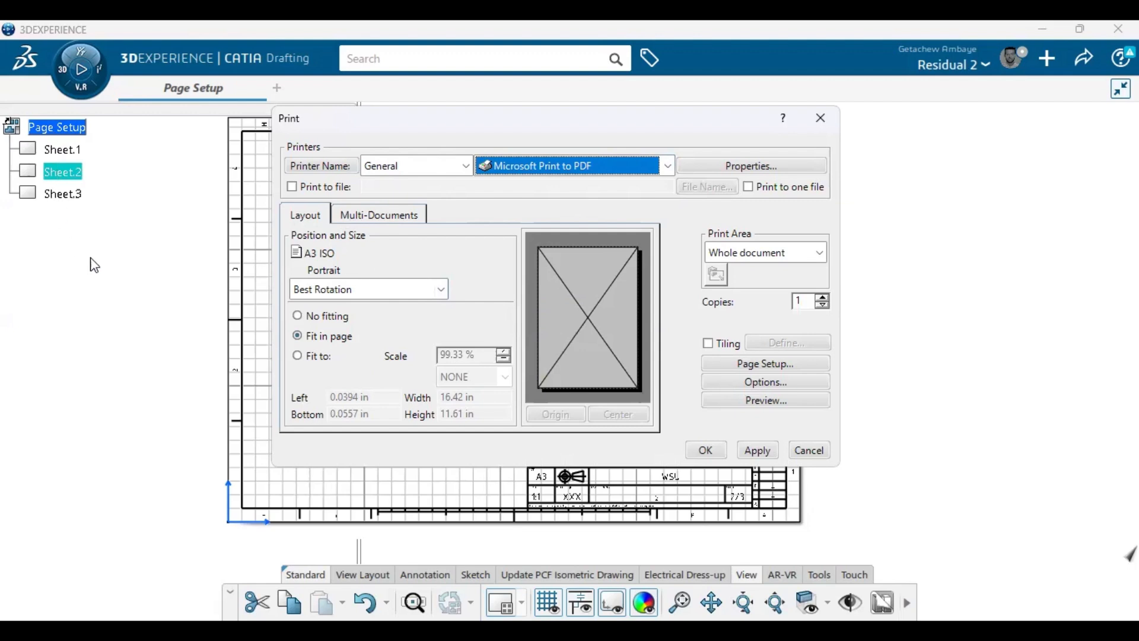
click(387, 216)
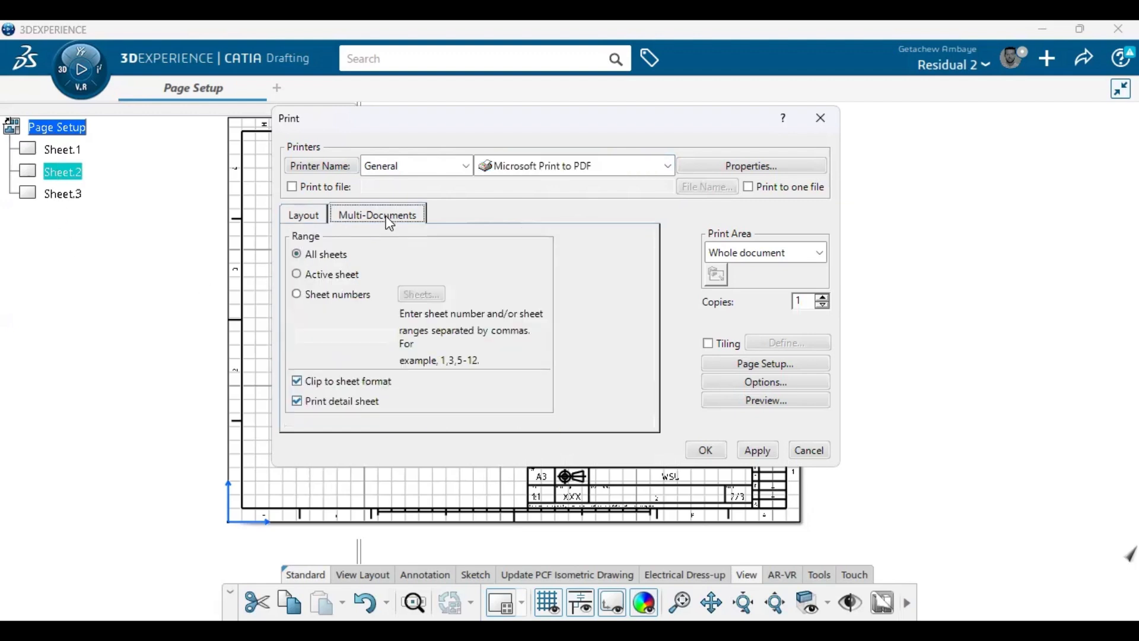
click(328, 273)
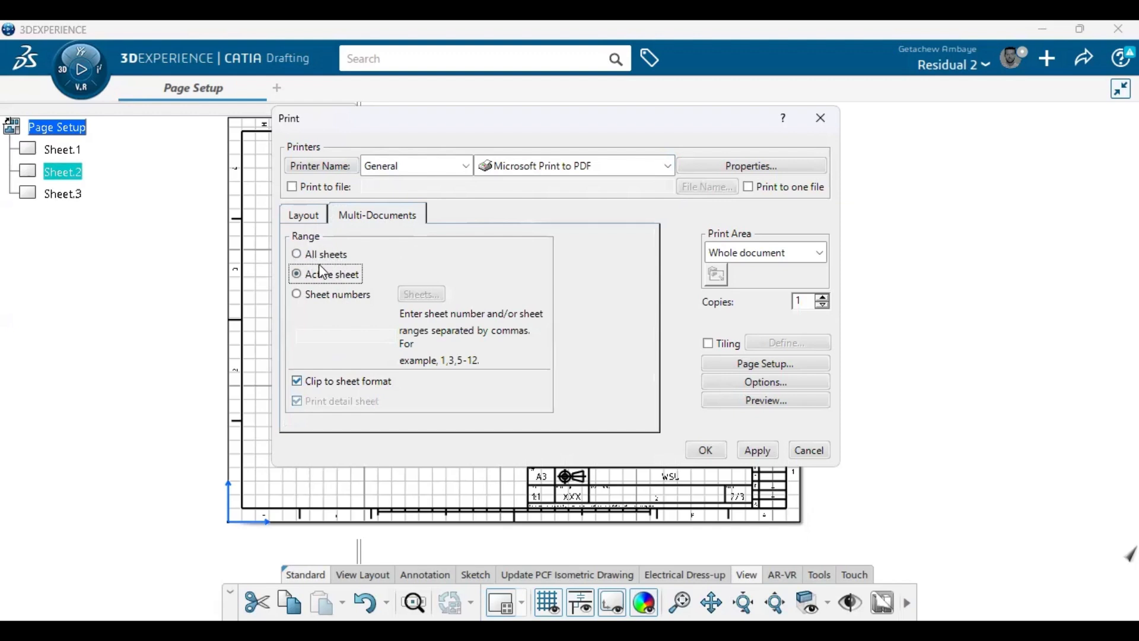
click(314, 259)
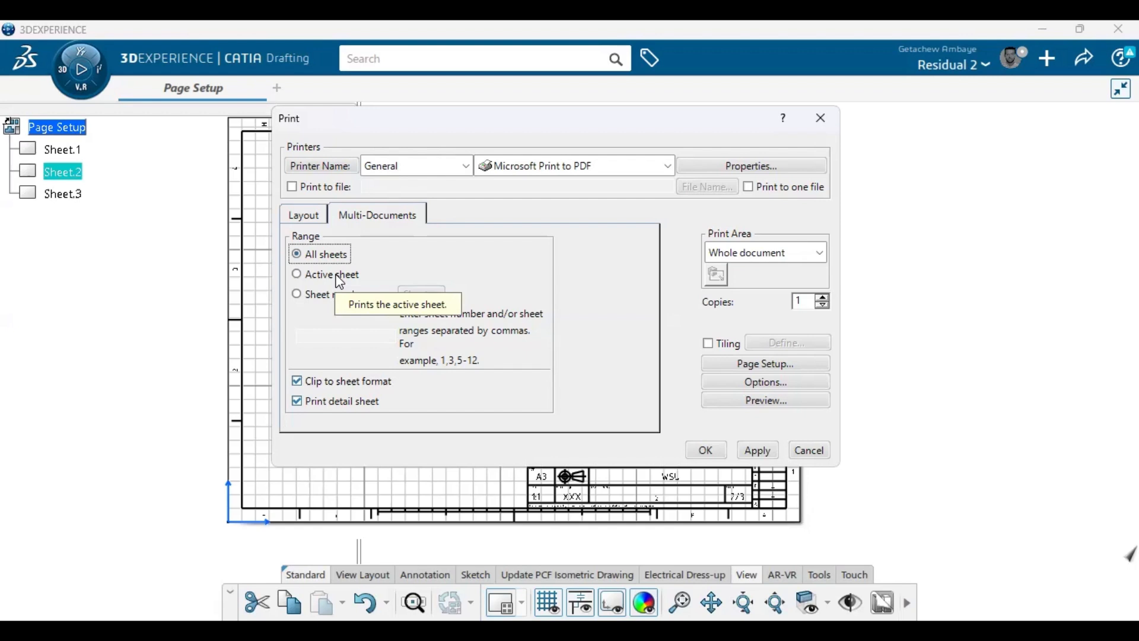
- Set the print orientation to Best Rotation and the paper format to A3 ISO
click(303, 216)
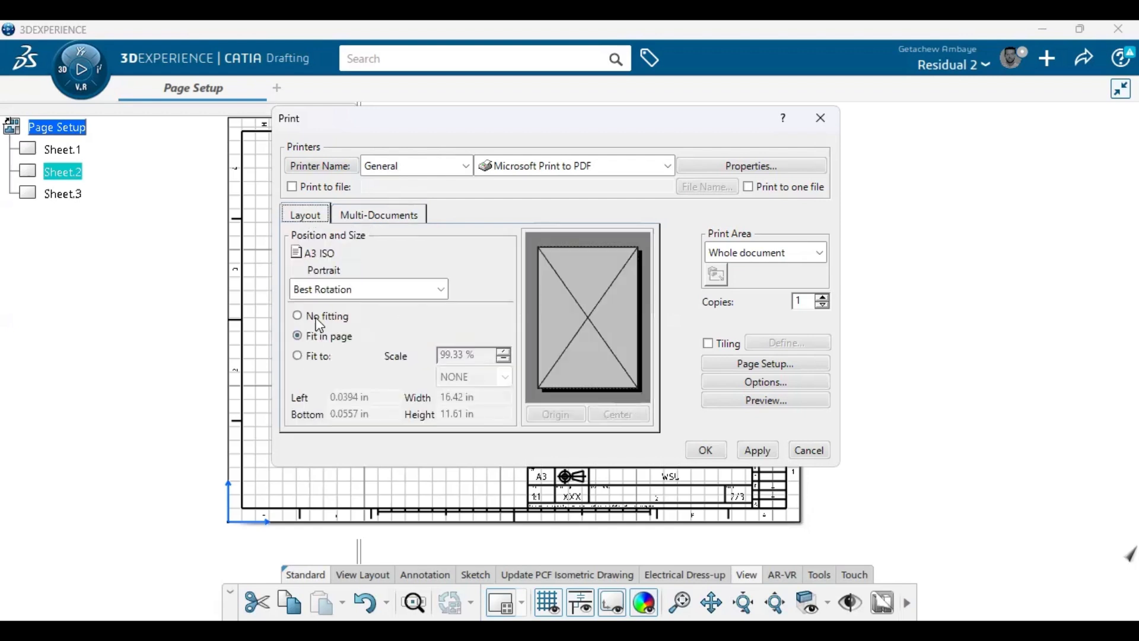
click(337, 291)
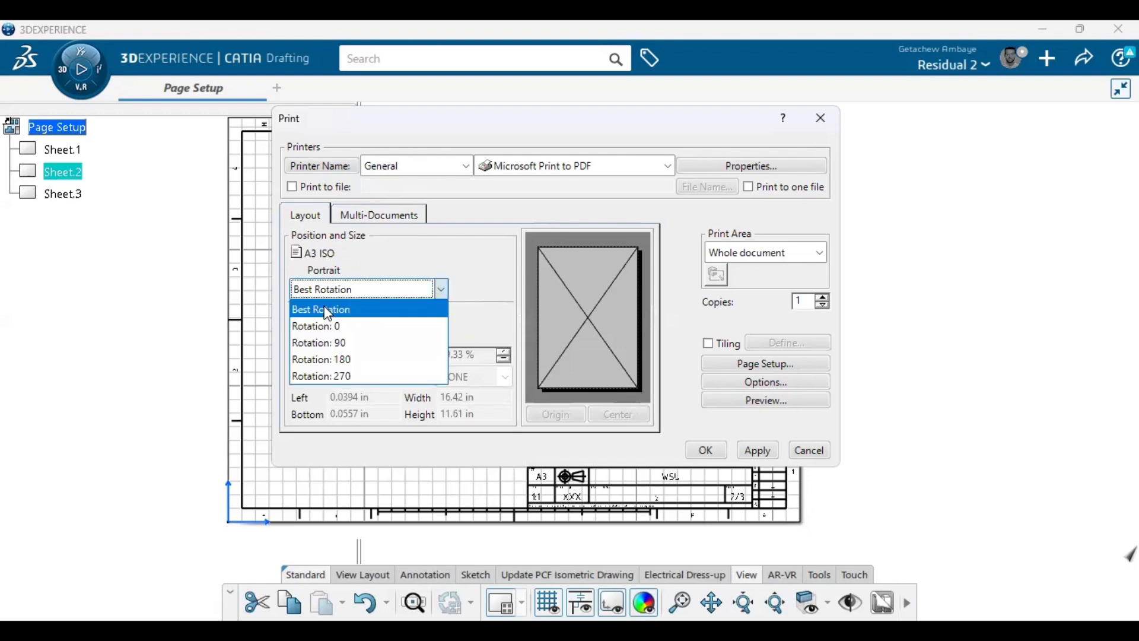
click(328, 310)
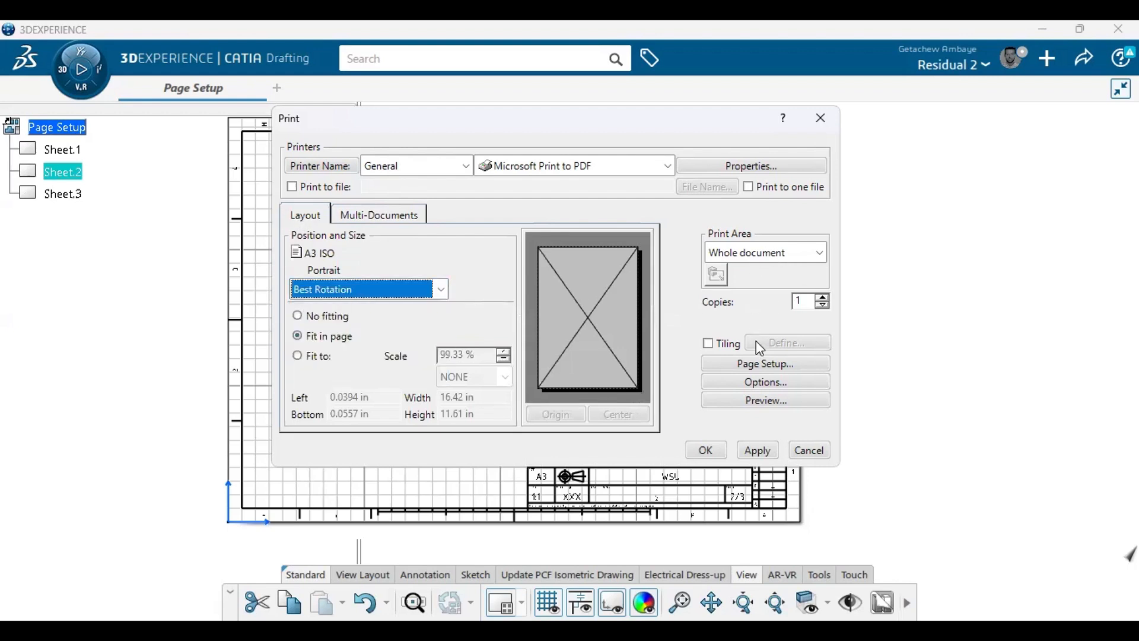
click(765, 364)
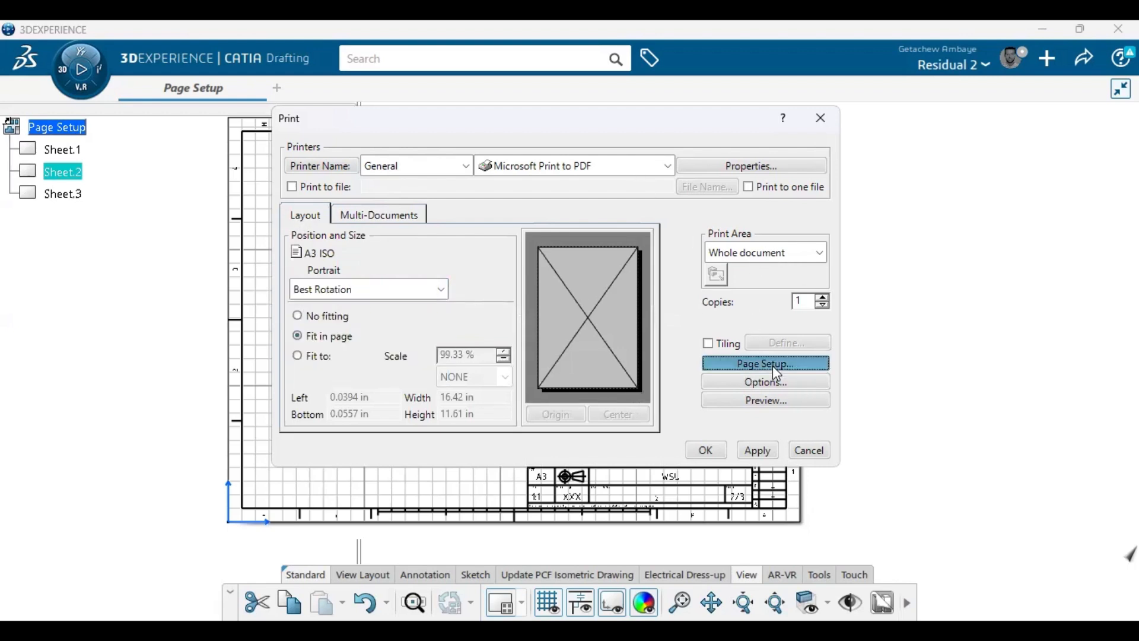
click(488, 260)
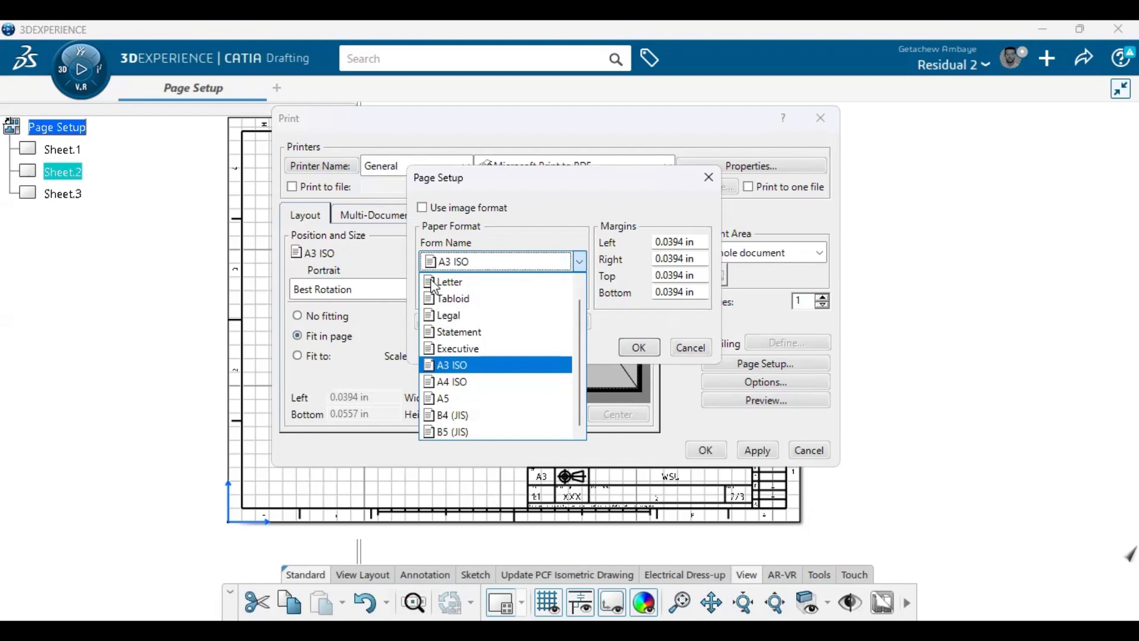
click(452, 367)
click(638, 347)
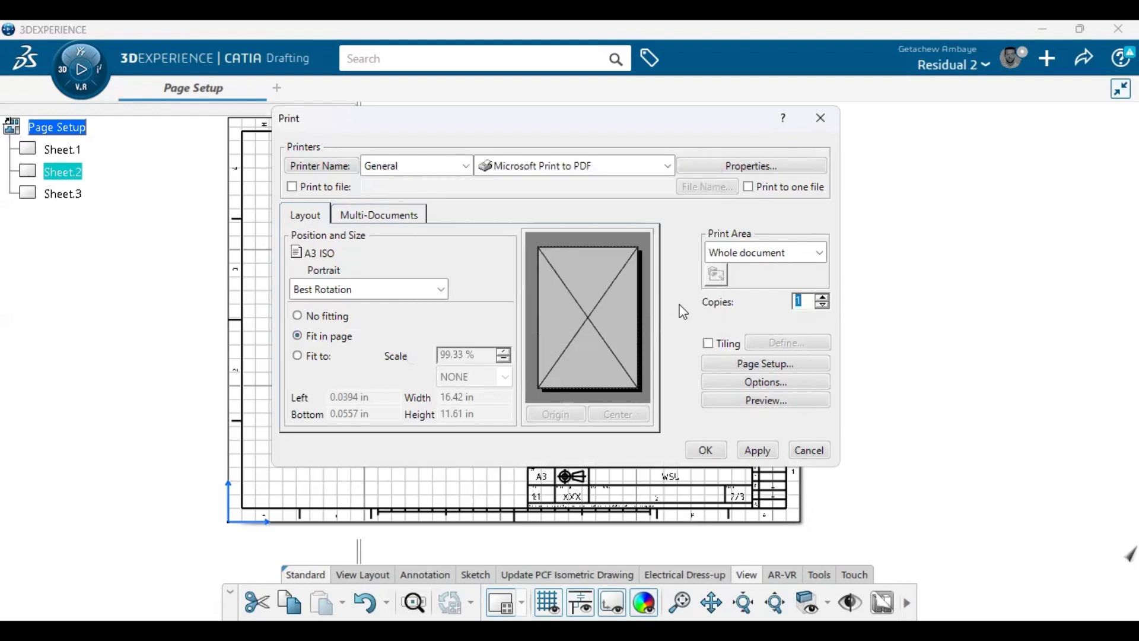
- Preview the print layout of Sheet.1, Sheet.2 and Sheet.3, and close the preview
click(770, 401)
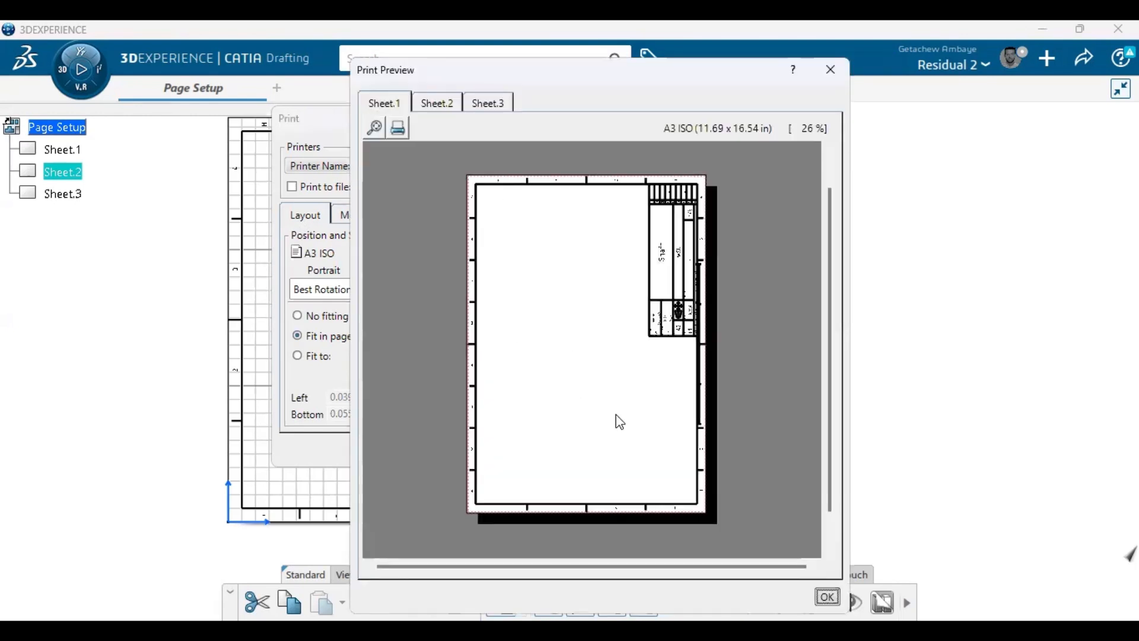
click(446, 107)
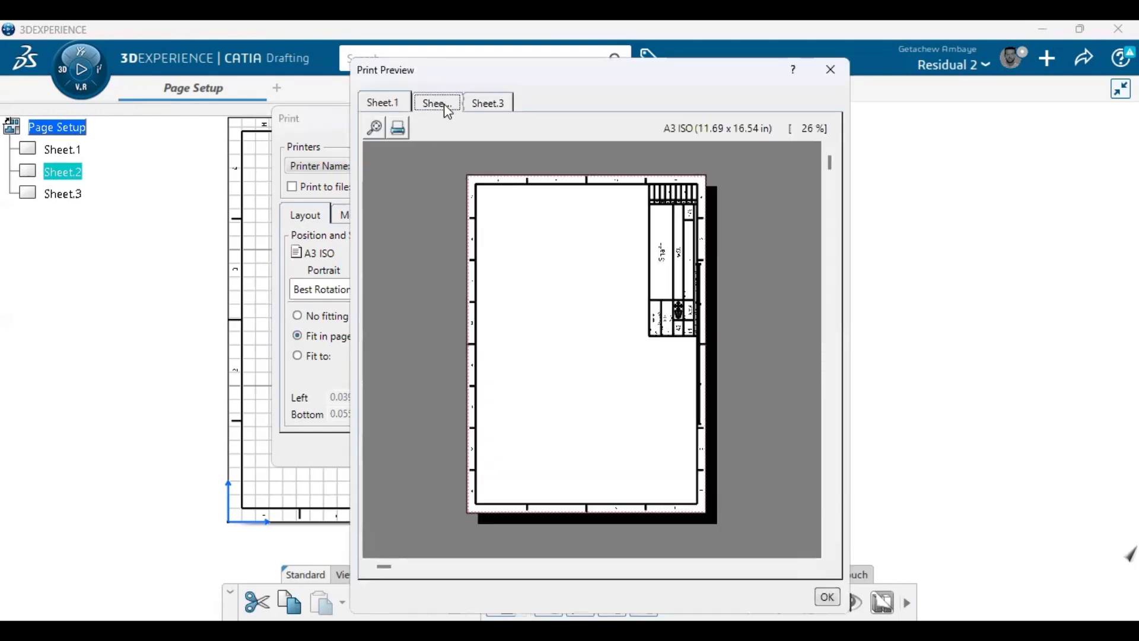
click(496, 107)
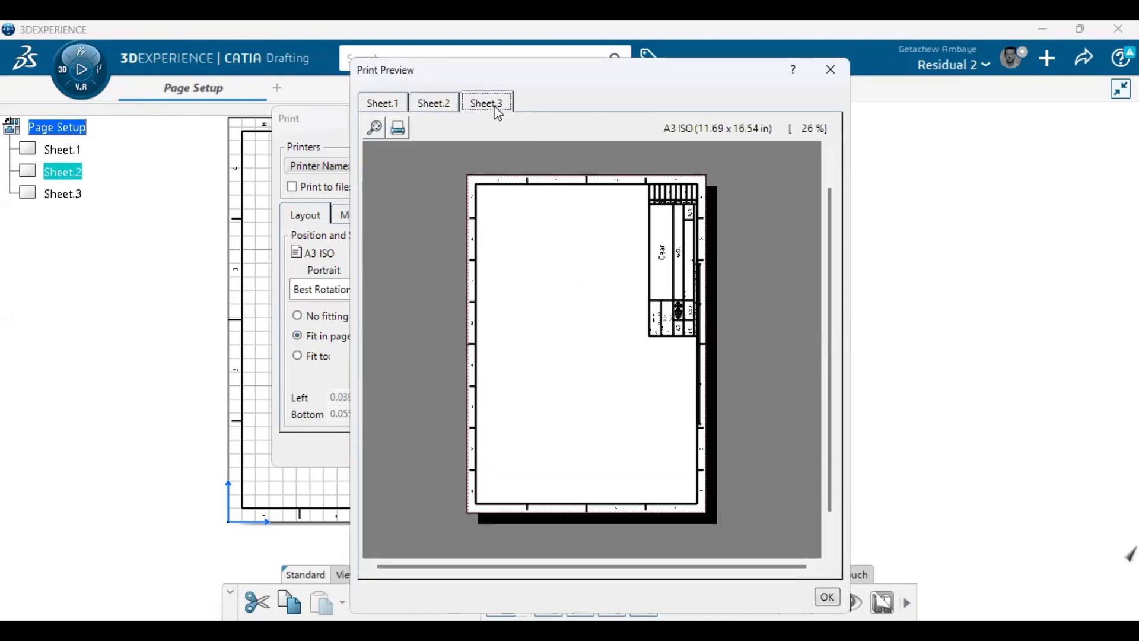
click(829, 597)
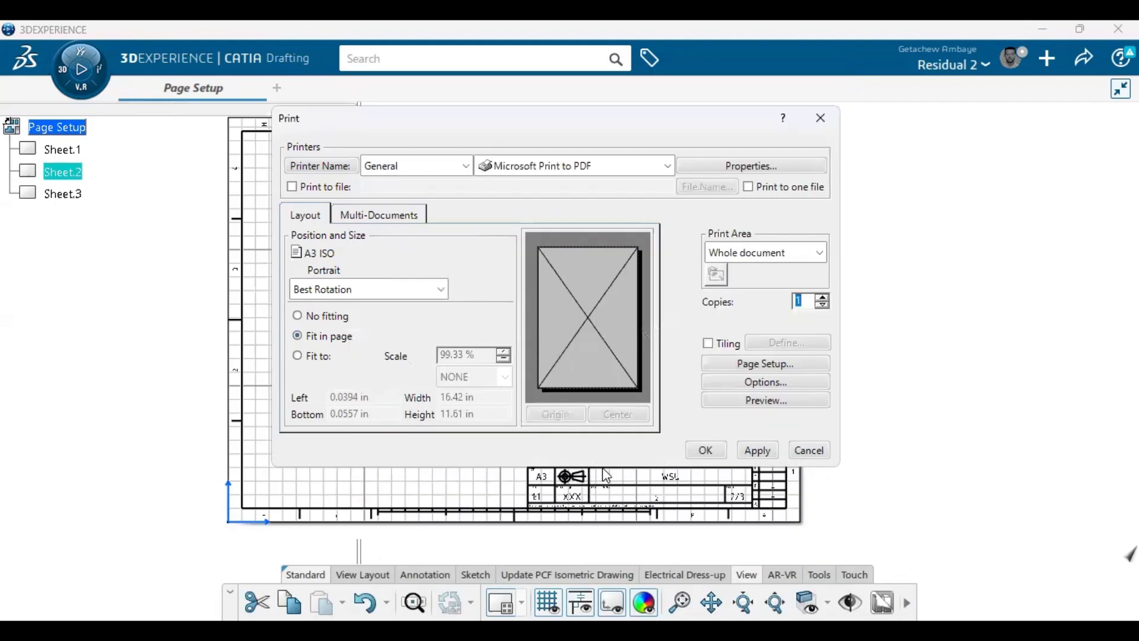
- Print all sheets to a PDF file named Page Setup and close the print settings without saving a second copy
click(762, 451)
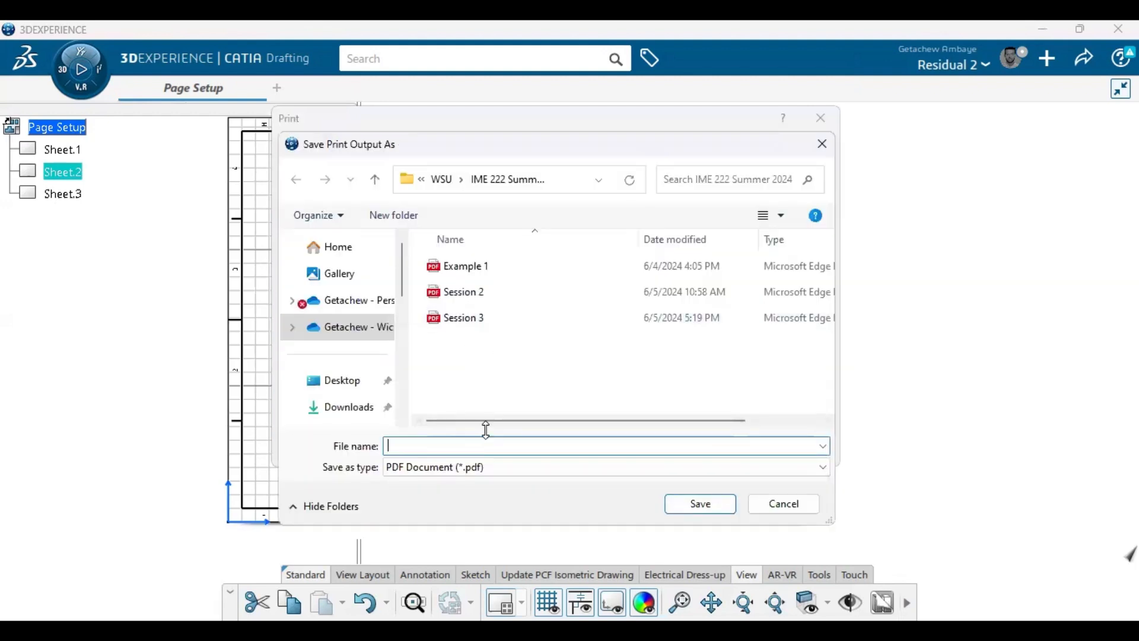
text(Page Setup)
key(Return)
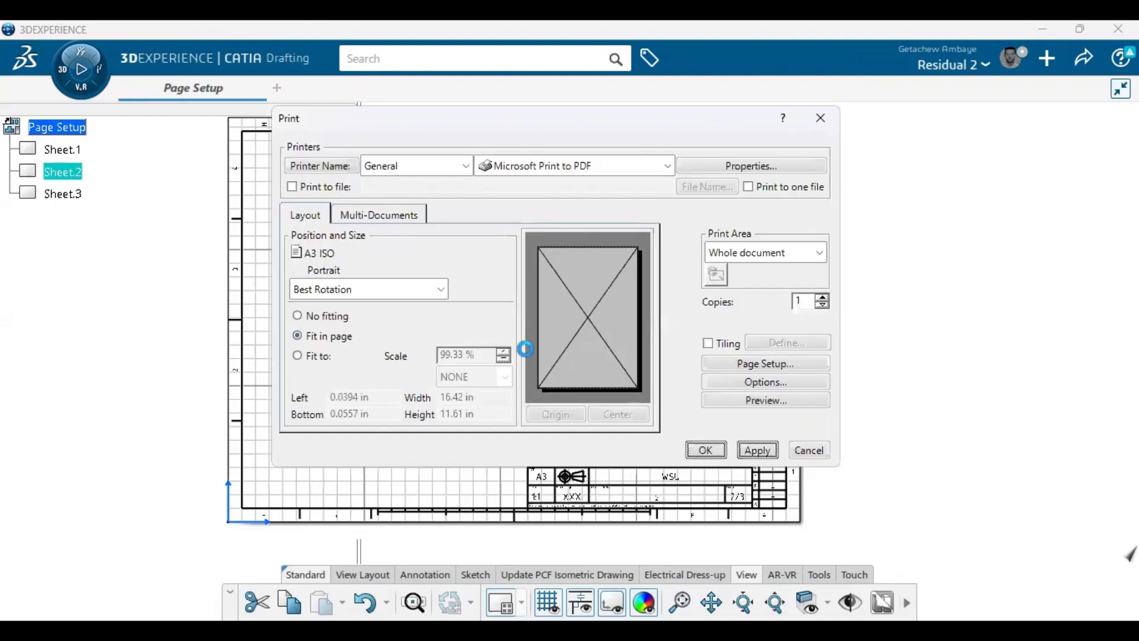
click(708, 454)
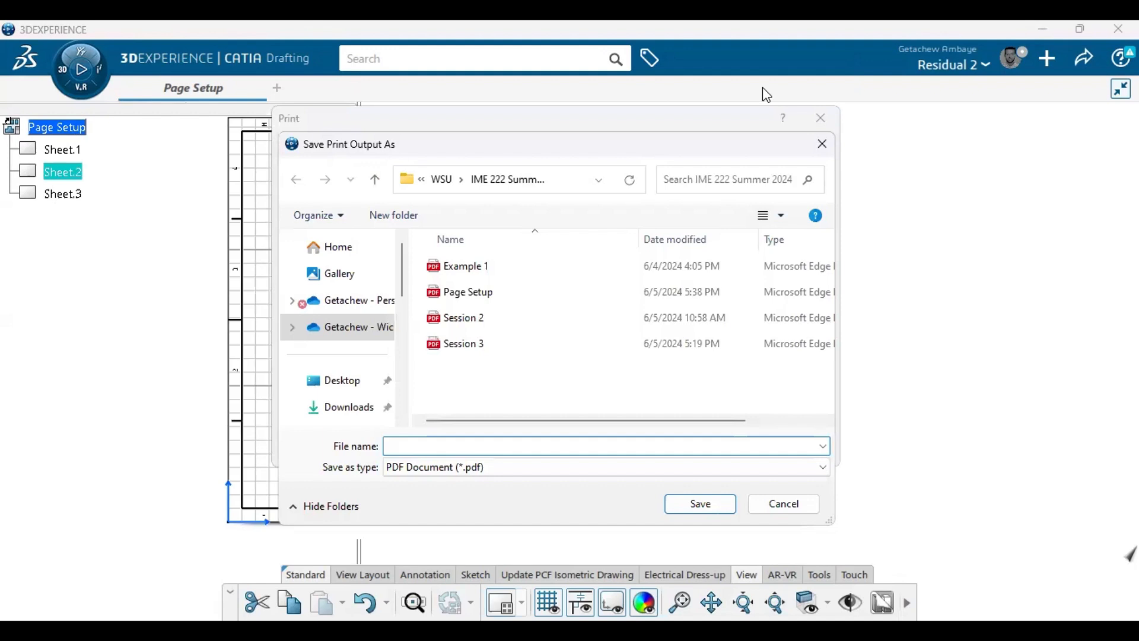
key(Escape)
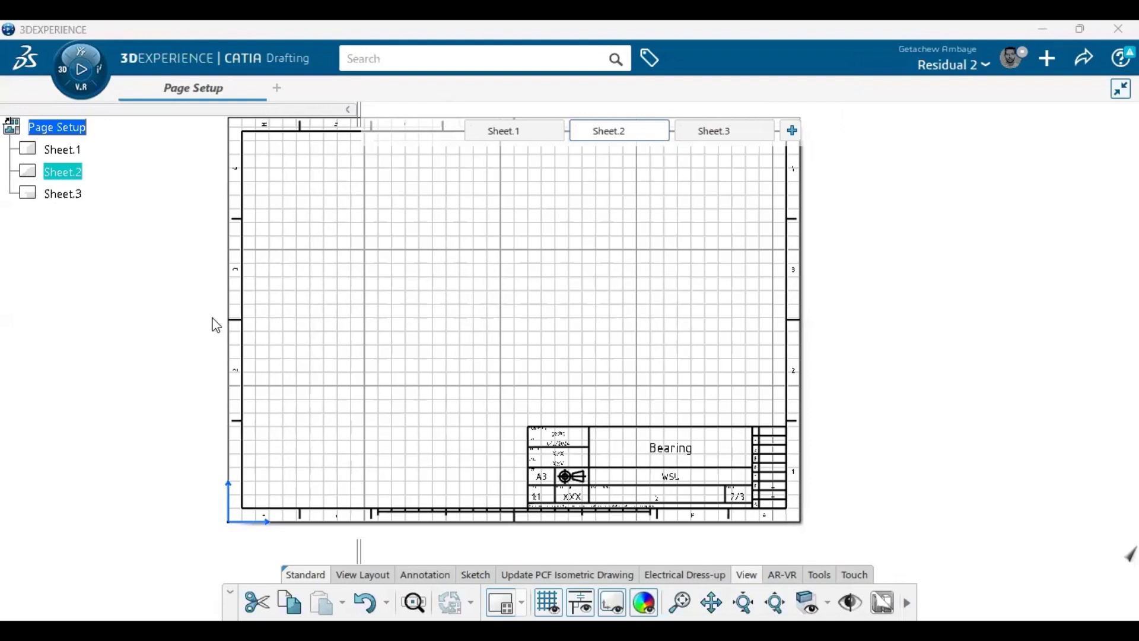
- Switch to Microsoft Edge to open Page Setup.pdf and look over its first two pages
key(alt+Tab)
click(223, 274)
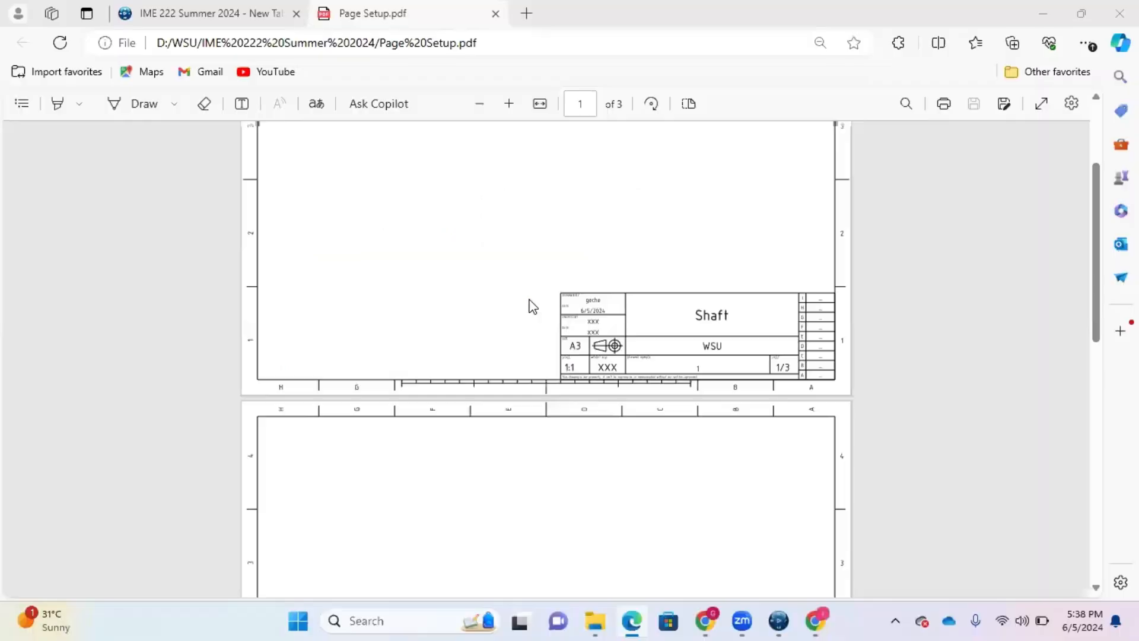
scroll(530, 300, up, 3)
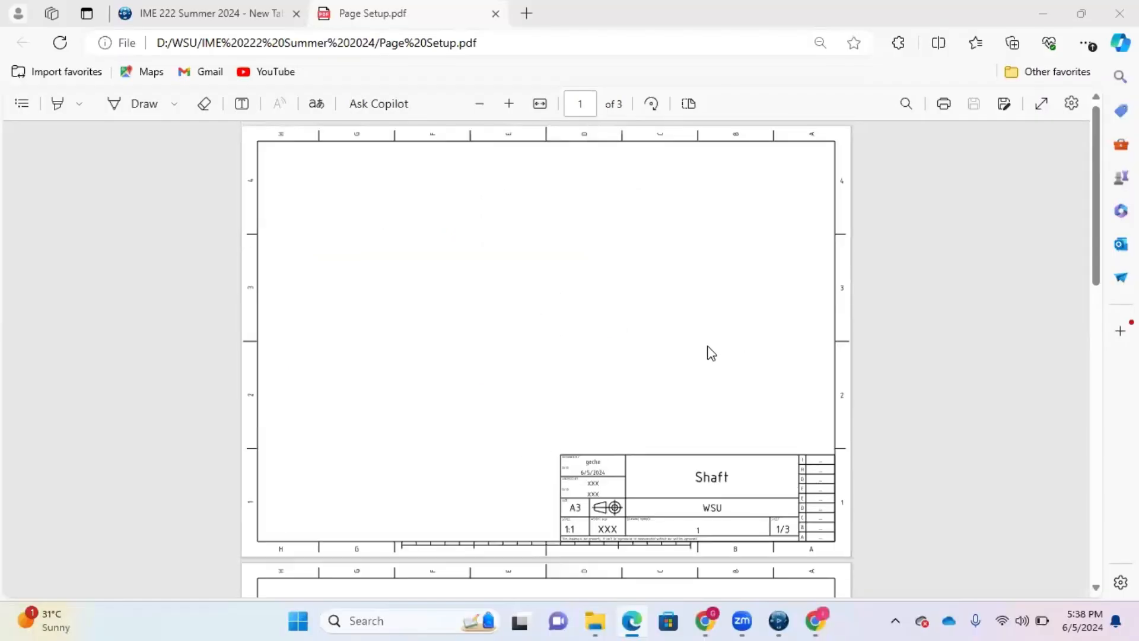
scroll(709, 350, down, 5)
- Rotate the PDF pages step by step through a full turn back to upright landscape
click(651, 105)
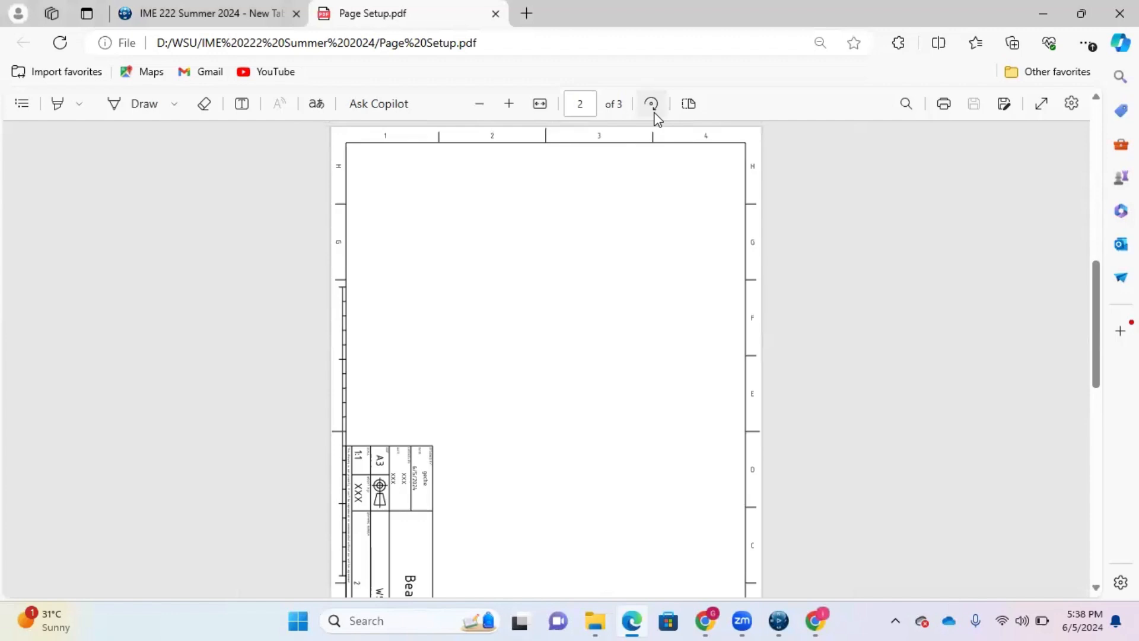
click(652, 104)
click(652, 104)
scroll(754, 470, down, 2)
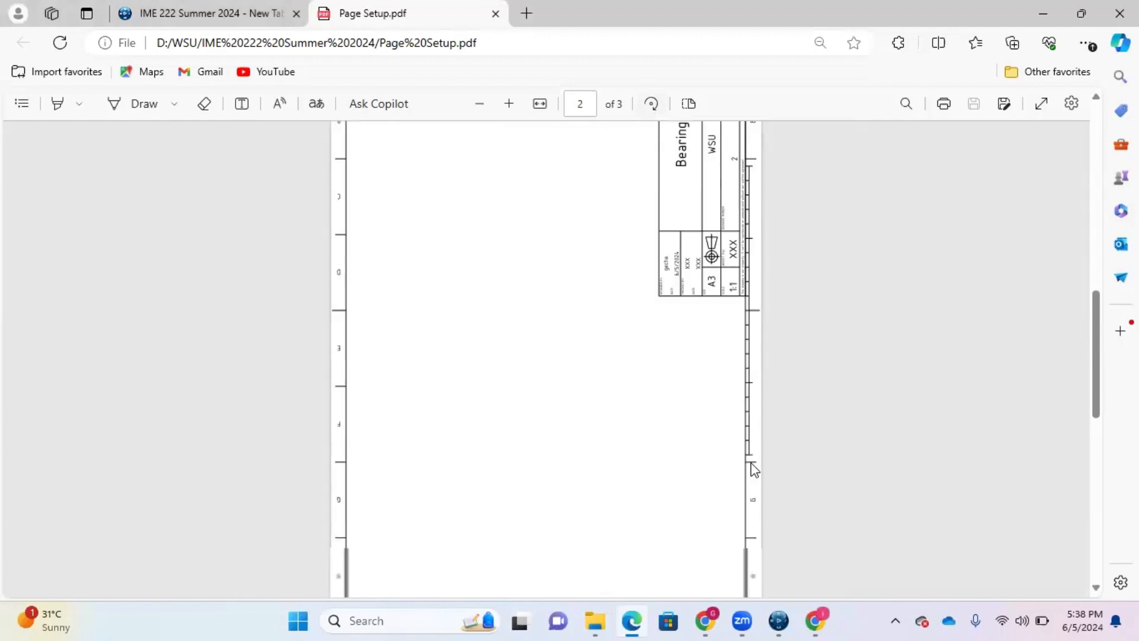
scroll(623, 374, up, 7)
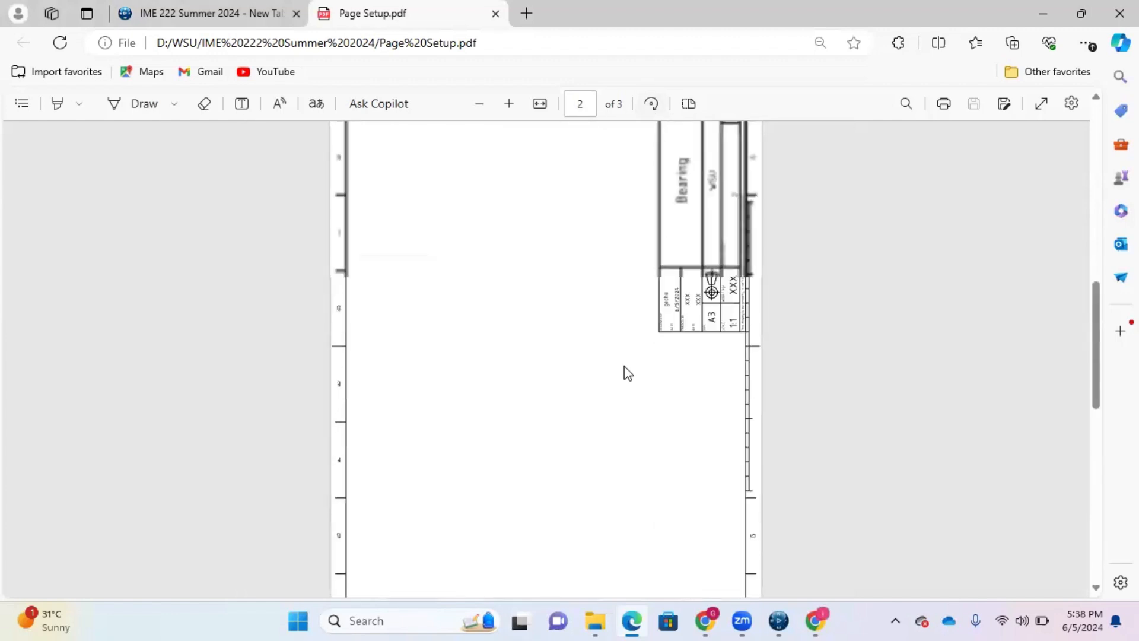
click(651, 105)
scroll(587, 403, up, 4)
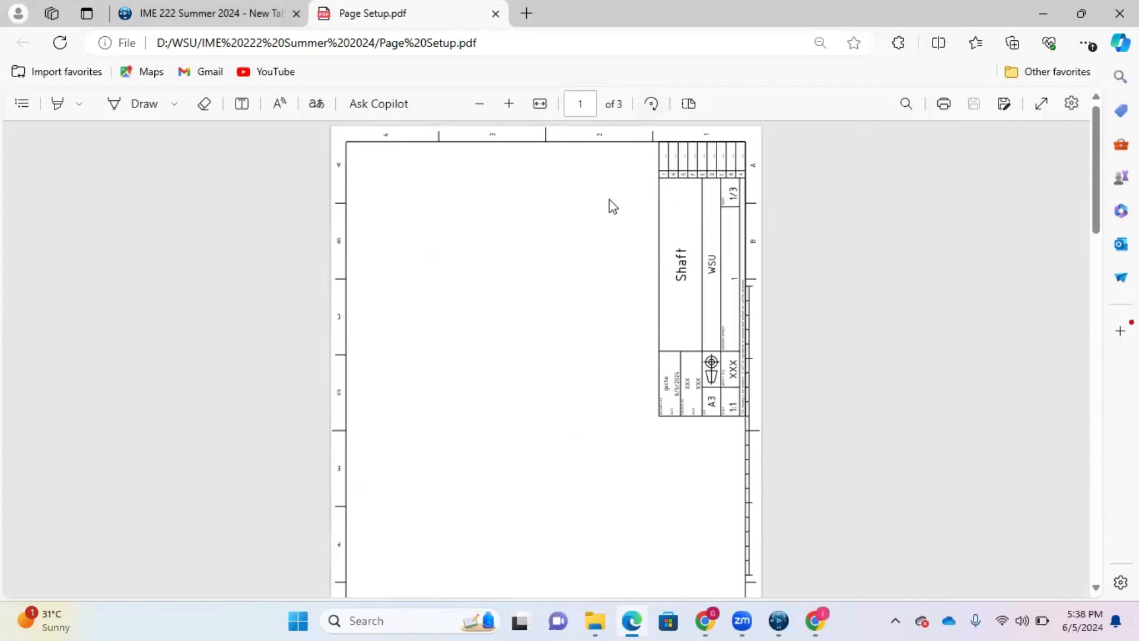
click(651, 104)
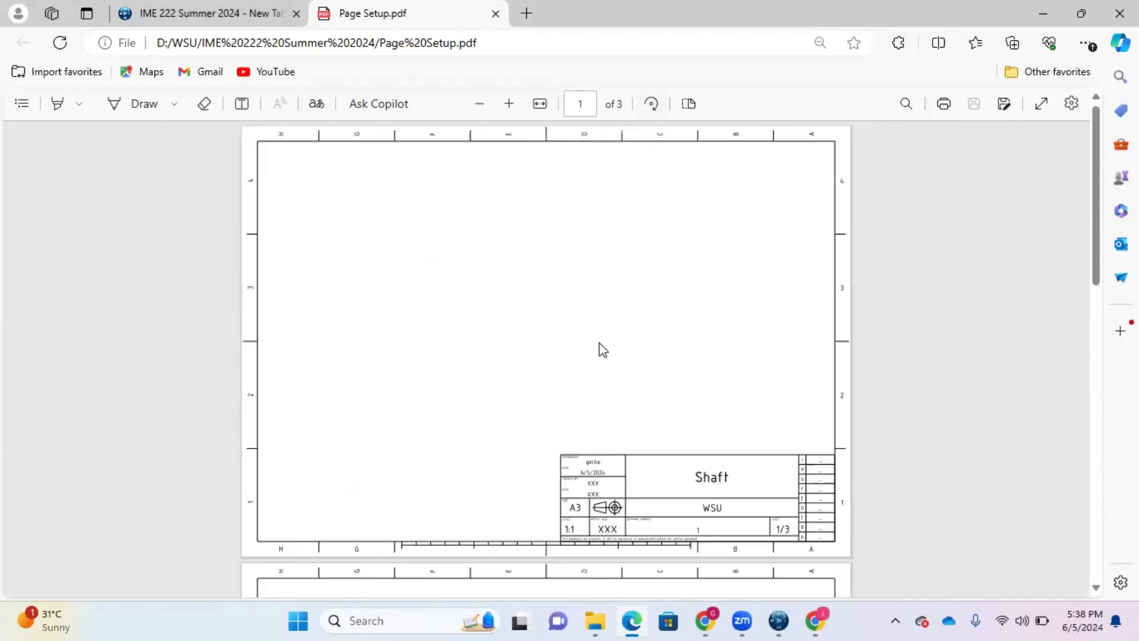
- Review the printed frames and title blocks through the PDF pages, returning to page 1
scroll(603, 349, down, 7)
scroll(603, 349, up, 6)
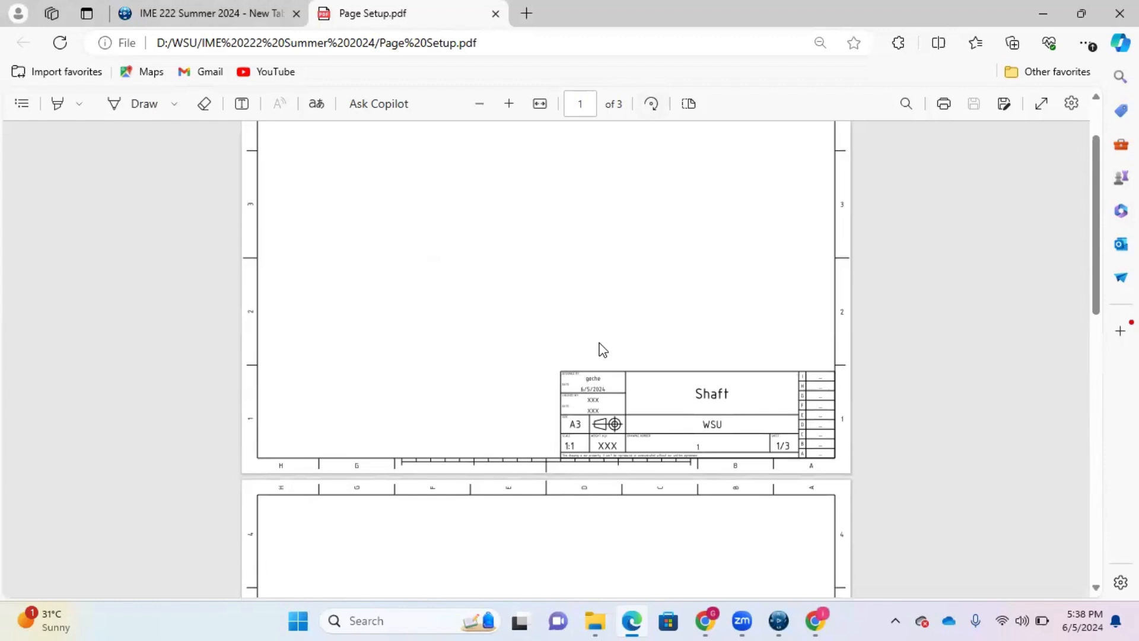
scroll(603, 349, up, 1)
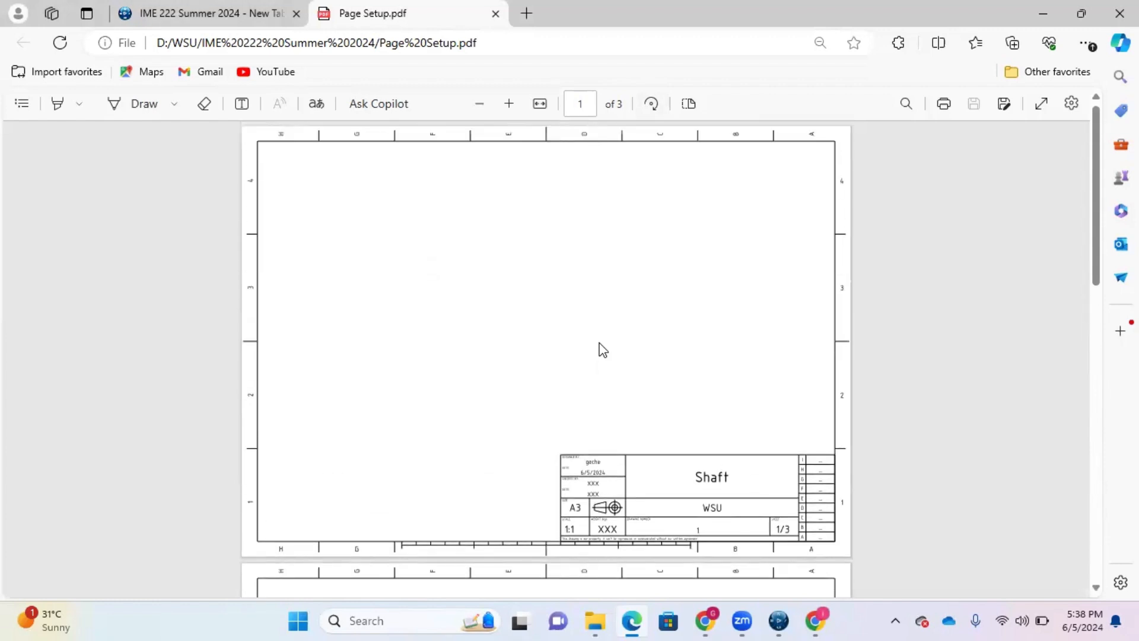